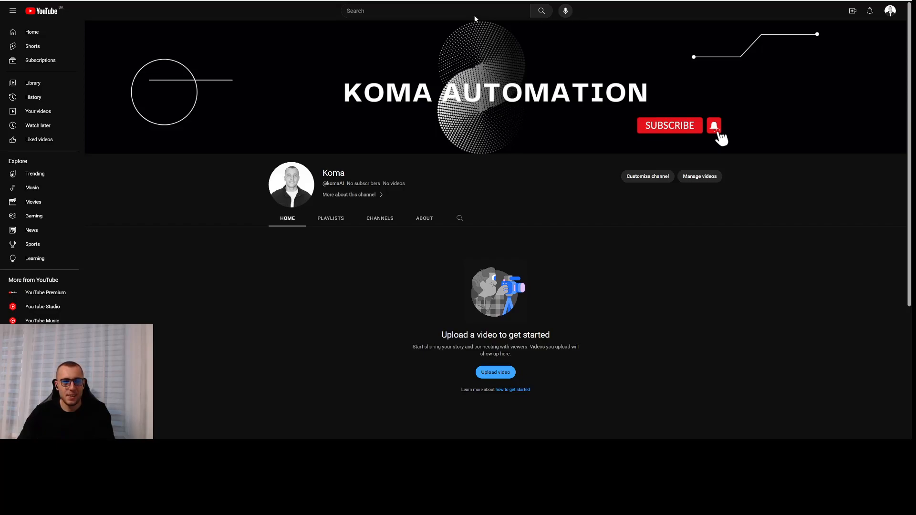
- Switch from the YouTube channel to the blank demo page that hosts the chat widget
click(191, 1)
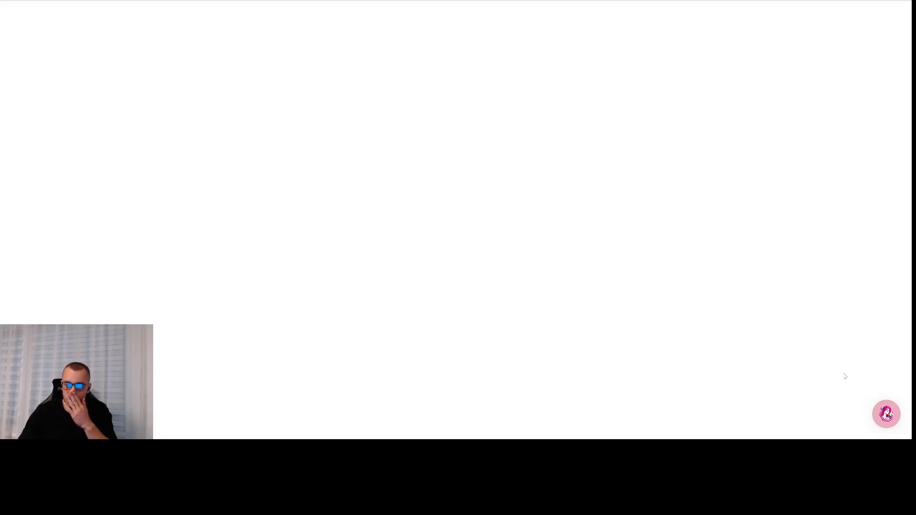
- Open the pink Bellemour chat bubble and highlight its greeting 'Hi beautiful! Do you have any questions?'
click(883, 413)
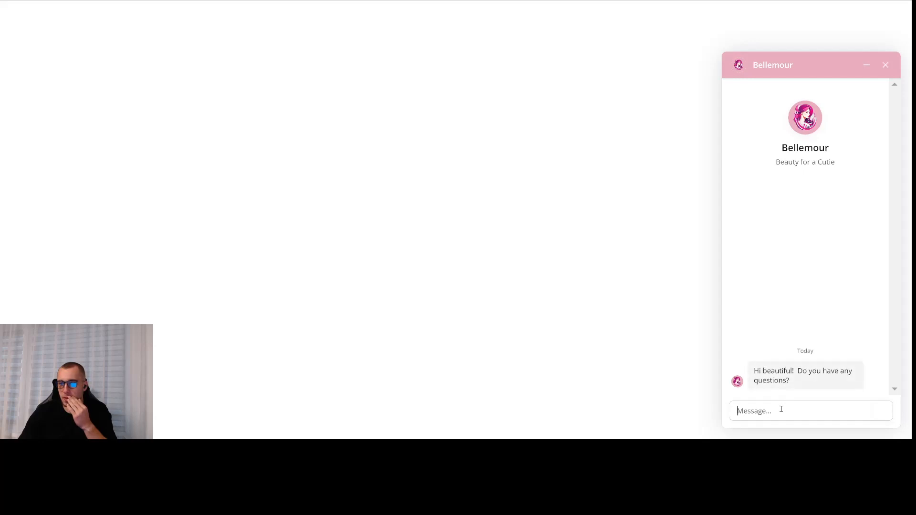
drag(790, 381, 752, 371)
click(782, 372)
click(776, 376)
click(786, 382)
click(794, 384)
click(783, 380)
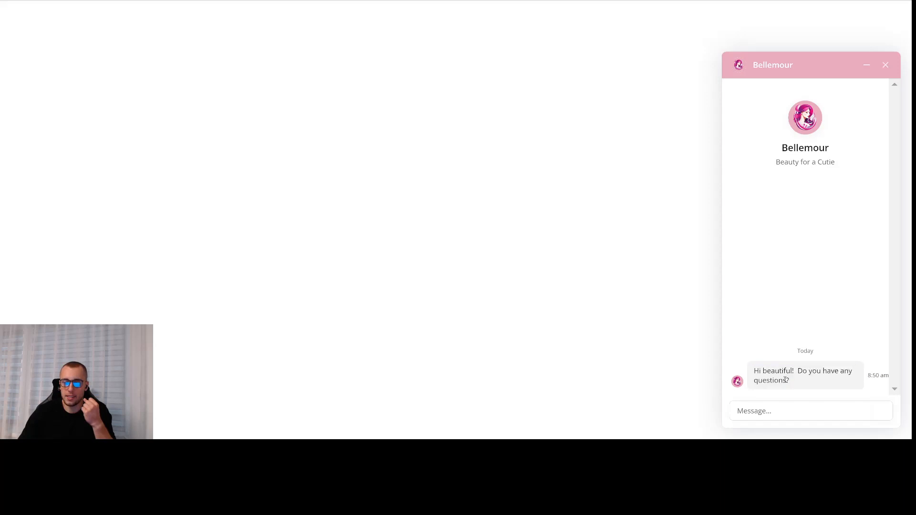
click(778, 404)
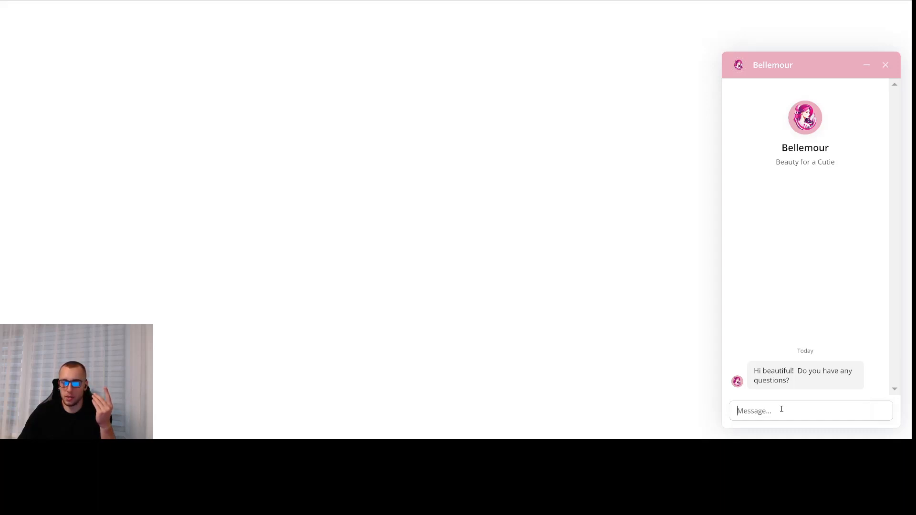
drag(810, 379, 748, 370)
click(796, 382)
click(801, 383)
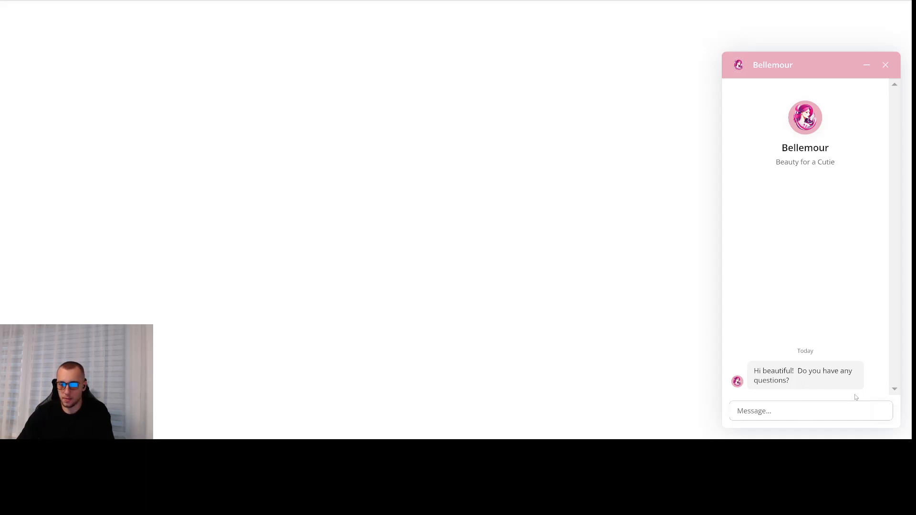
- Ask the bot 'What are the sssentials in make up?' and highlight the Foundation line in its reply
text(What)
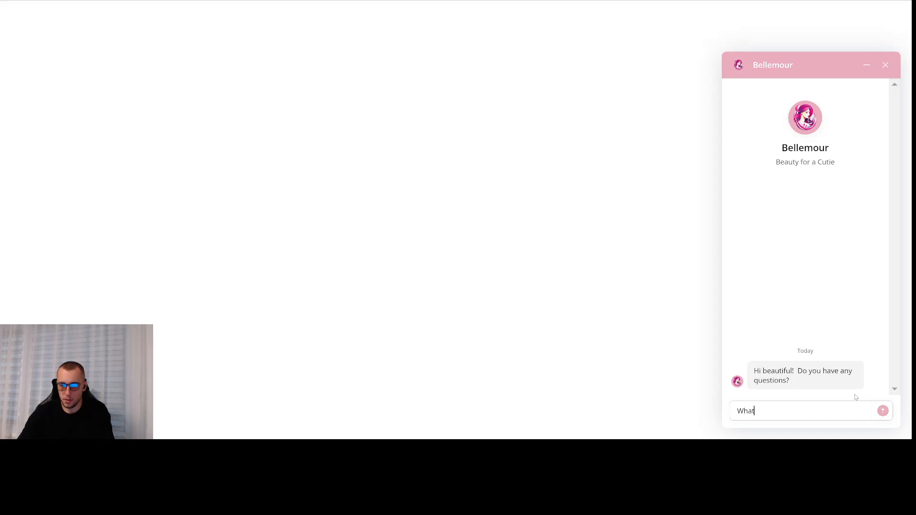
text( are the sssentials in make up?)
key(Return)
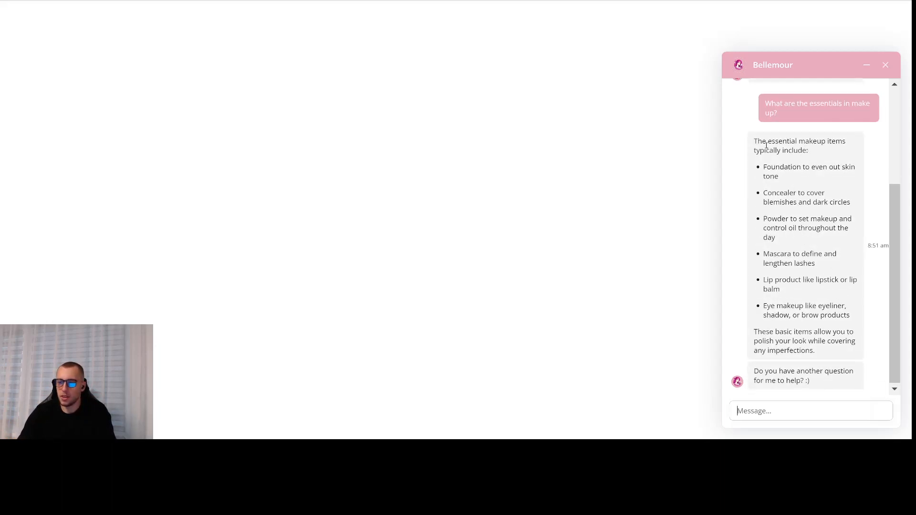
drag(776, 165, 819, 167)
click(774, 188)
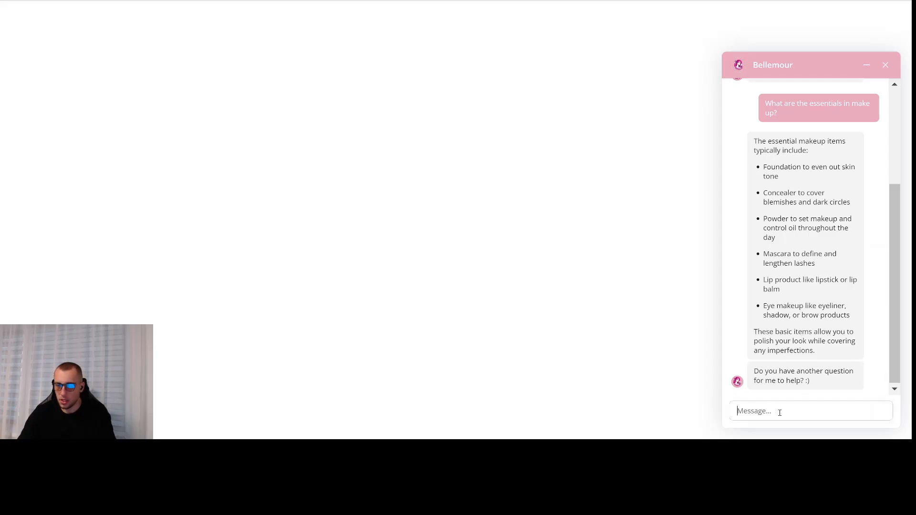
drag(767, 371, 824, 371)
click(838, 373)
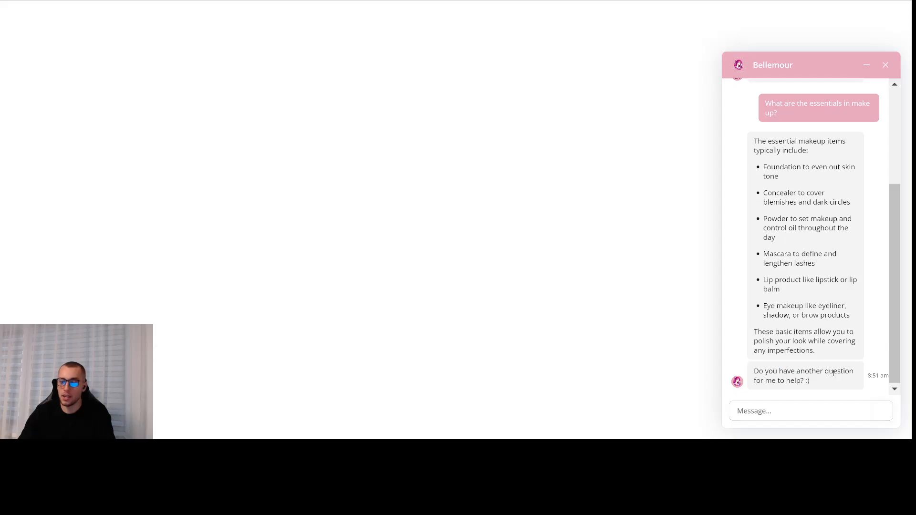
- Send the follow-up question 'What is SPF?', correcting typos before sending
click(771, 411)
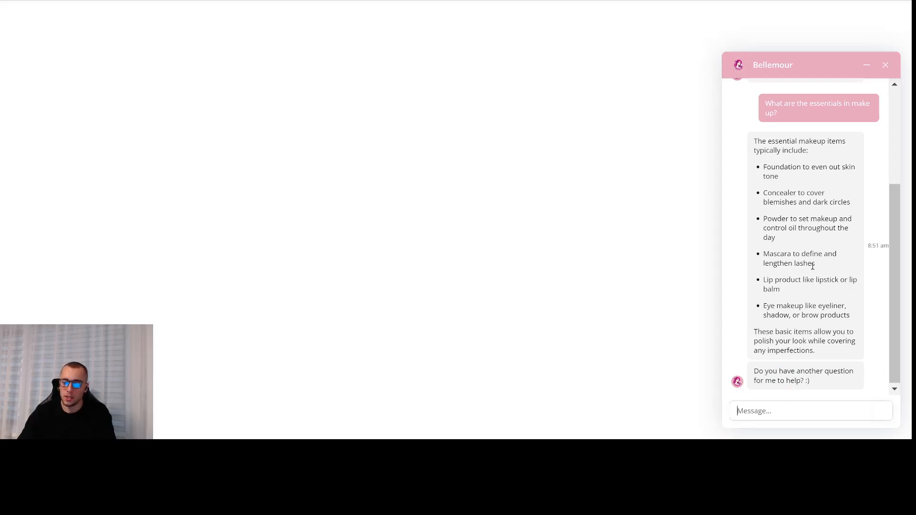
text(What is SPF)
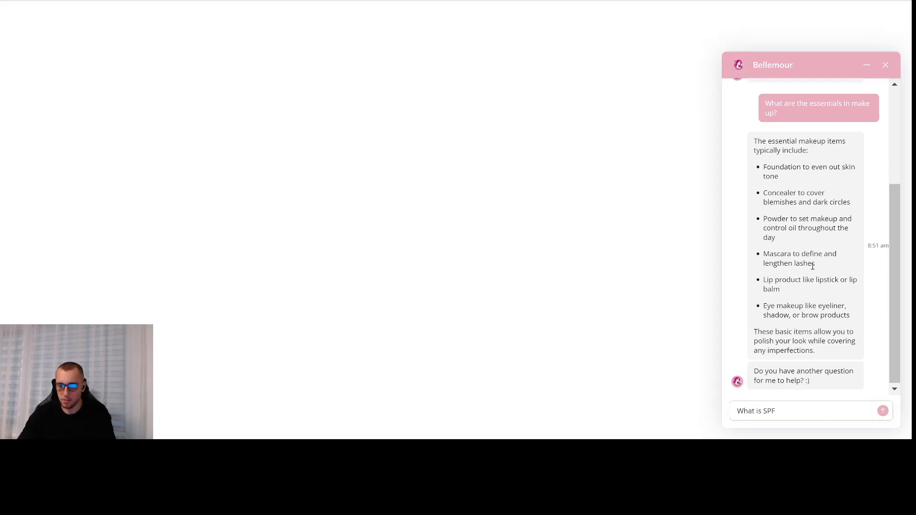
text(?)
key(Return)
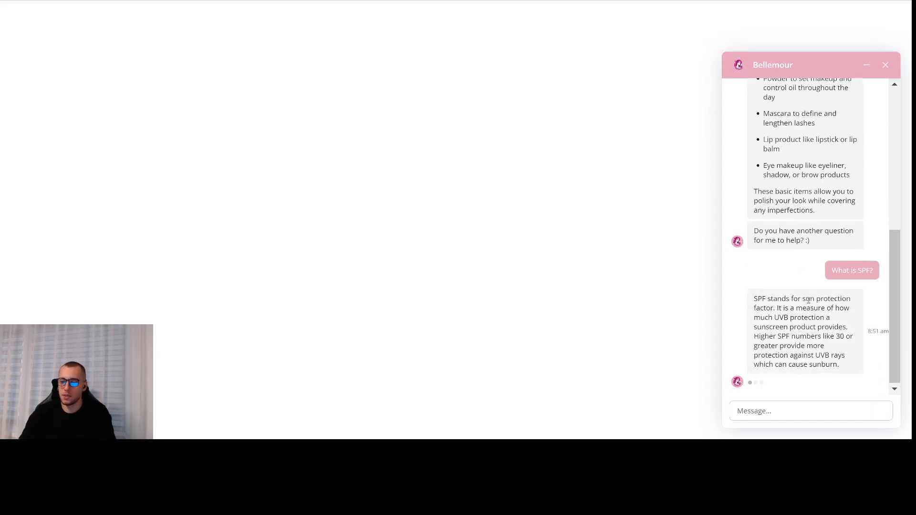
- Highlight passages of the bot's SPF explanation
mouse_move(794, 232)
mouse_down()
mouse_move(818, 224)
mouse_move(808, 233)
mouse_move(802, 223)
mouse_up()
click(817, 229)
click(829, 234)
click(816, 237)
drag(816, 261, 778, 221)
click(823, 273)
drag(824, 274, 782, 237)
click(814, 233)
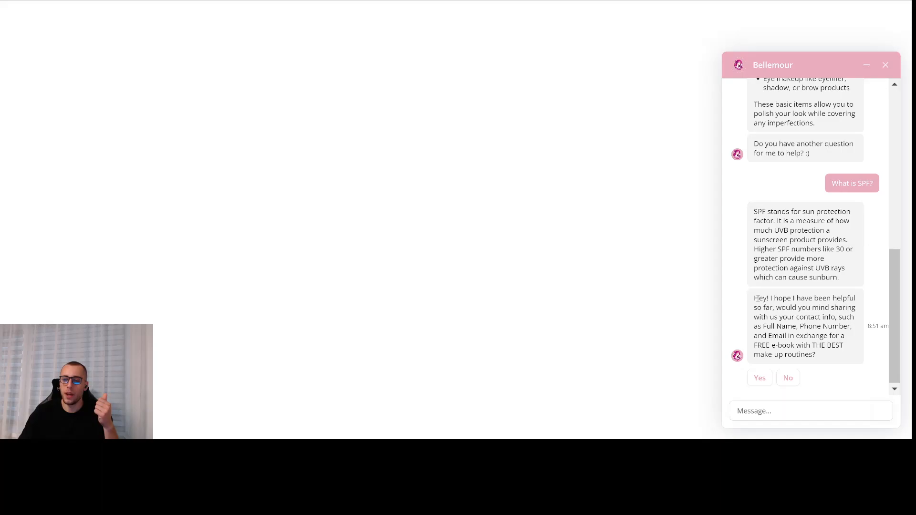
- Highlight the bot's offer requesting name, phone number and email for a free make-up e-book
drag(753, 298, 773, 298)
click(773, 298)
click(775, 297)
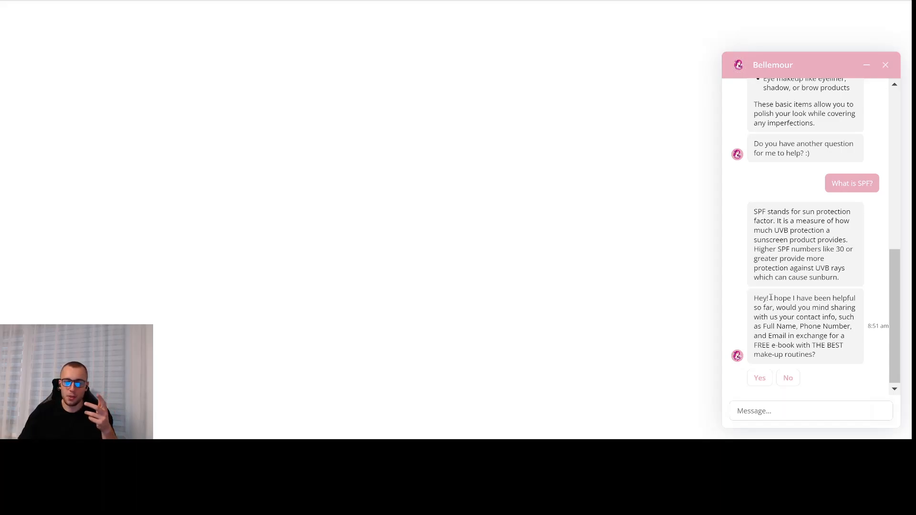
drag(770, 298, 815, 300)
click(843, 304)
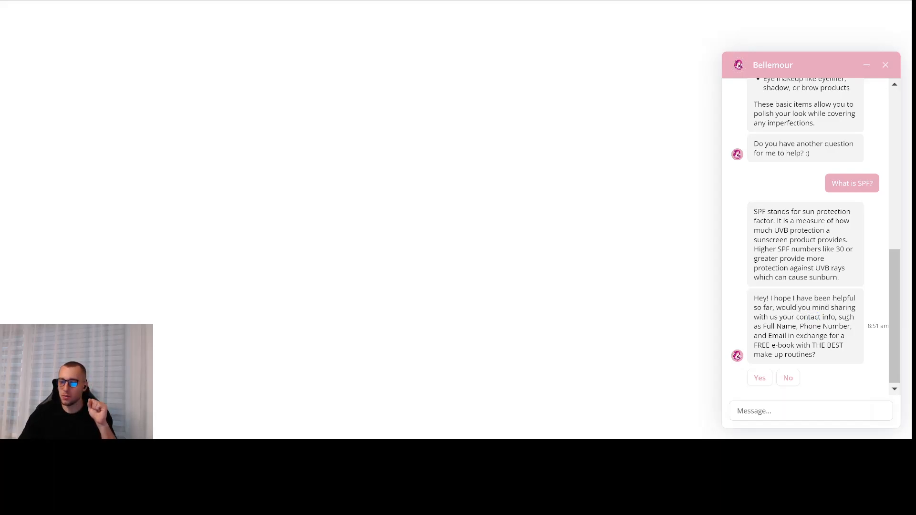
drag(768, 326, 785, 353)
click(831, 336)
click(805, 345)
click(805, 354)
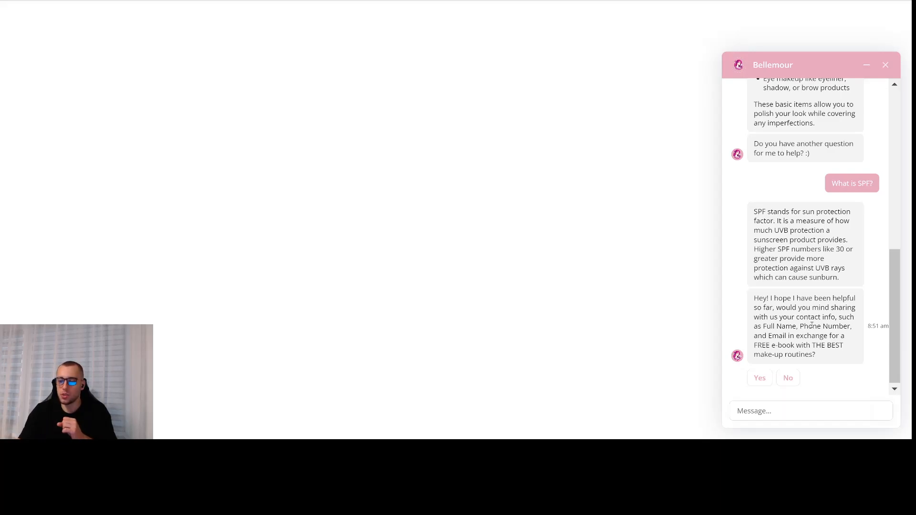
- Choose Yes, then send the lead's full name, phone number and email address one by one
click(759, 377)
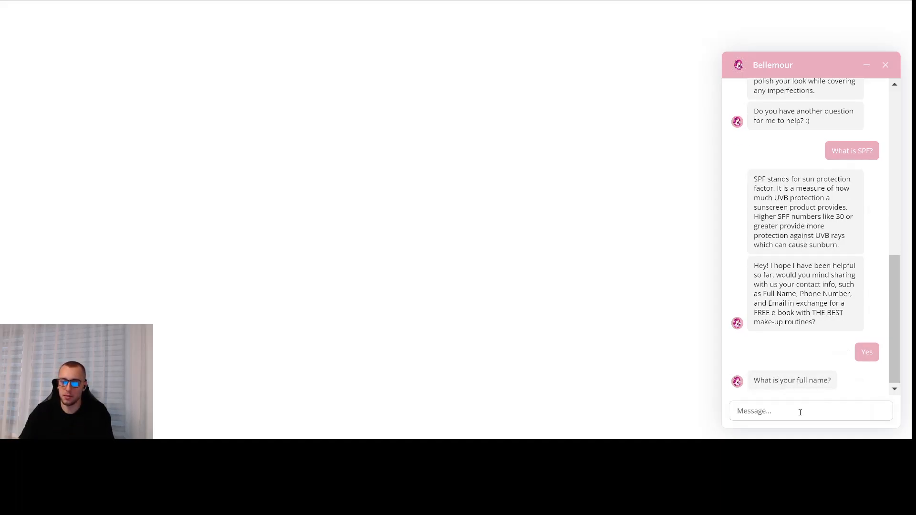
text(Maxine)
key(Return)
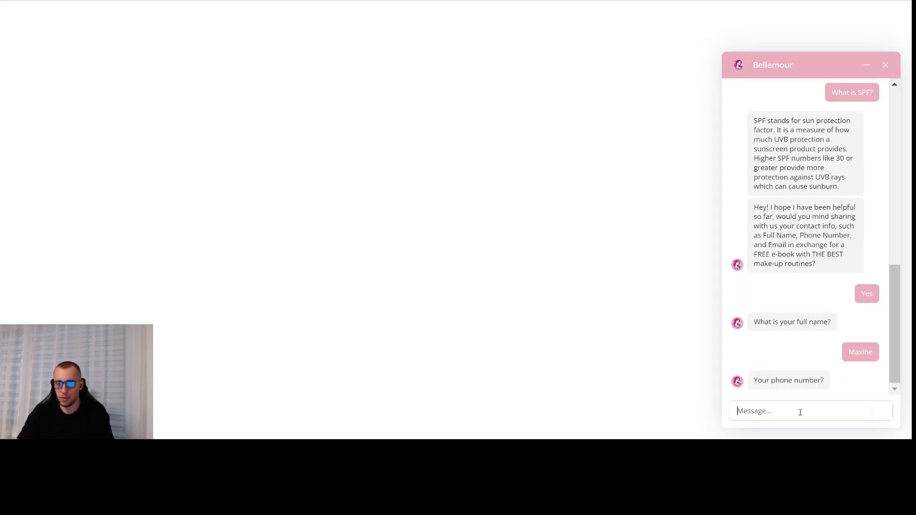
key(Return)
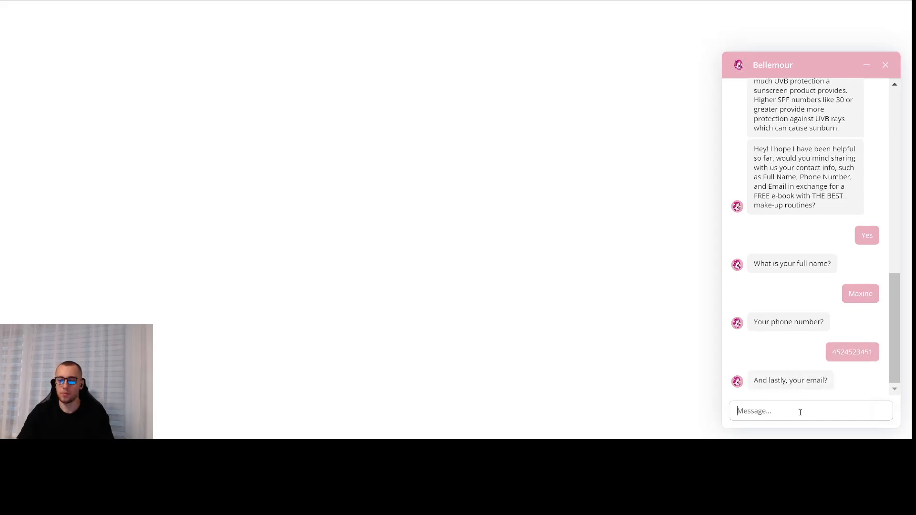
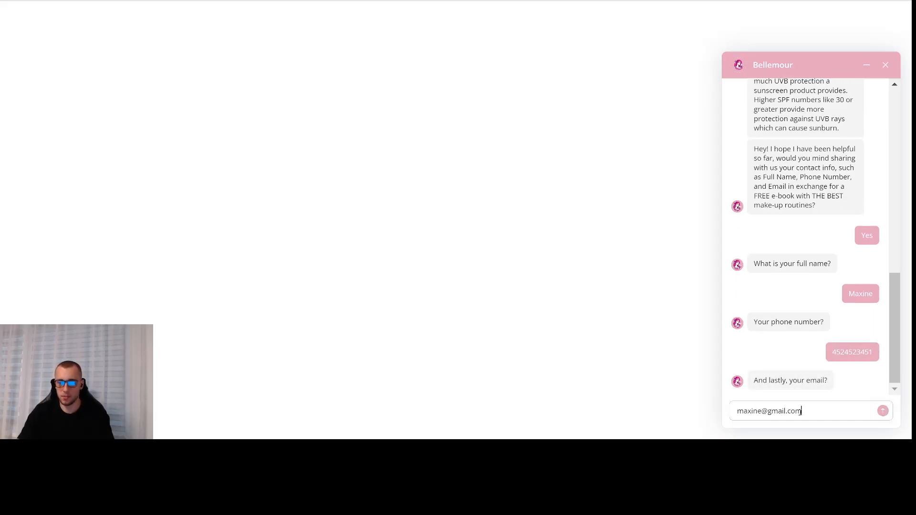
key(Return)
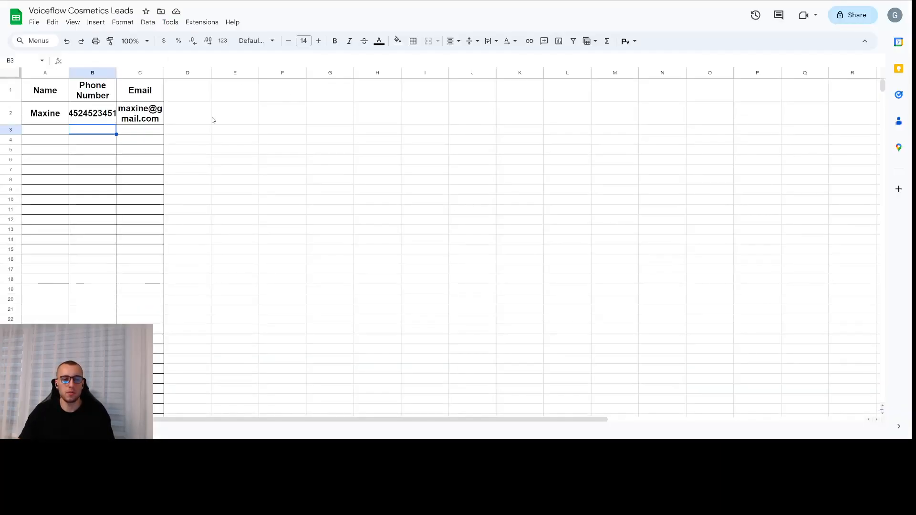
- In the Voiceflow Cosmetics Leads sheet, check the new row's Name, Phone Number and Email cells
click(93, 113)
click(50, 94)
click(90, 92)
click(134, 93)
click(56, 107)
click(81, 111)
click(125, 114)
click(90, 114)
click(41, 114)
click(91, 113)
click(142, 115)
click(91, 114)
click(52, 115)
click(118, 118)
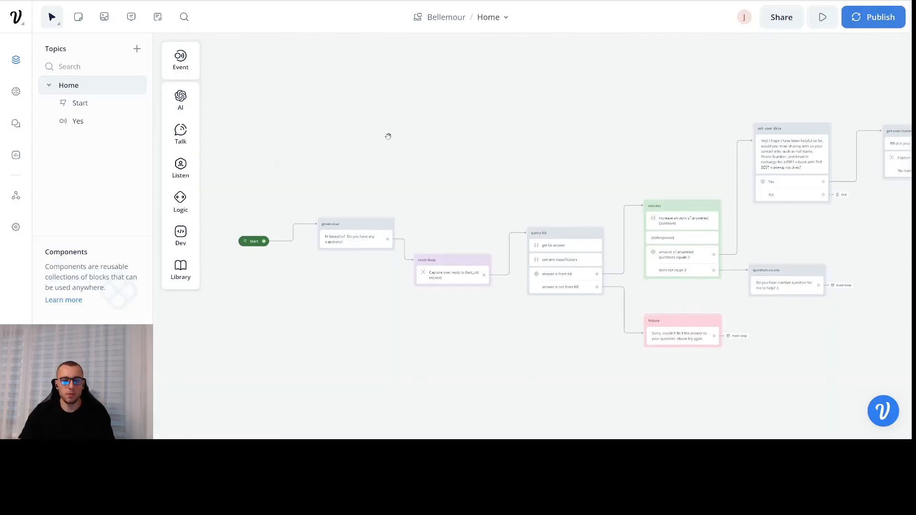
- Bring Bellemour's Home topic flow into view in the Voiceflow editor
drag(388, 137, 431, 114)
scroll(294, 139, down, 3)
scroll(430, 134, up, 3)
scroll(461, 131, up, 3)
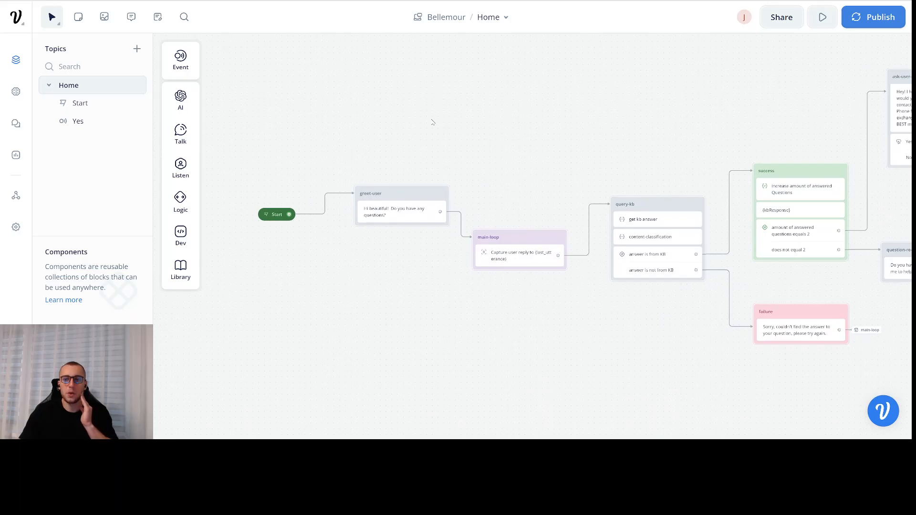
- Inspect the greet-user message step at the start of the flow
mouse_move(425, 119)
mouse_down()
mouse_move(403, 112)
mouse_move(453, 112)
mouse_move(431, 120)
mouse_up()
scroll(404, 119, up, 3)
click(371, 208)
click(406, 154)
click(378, 213)
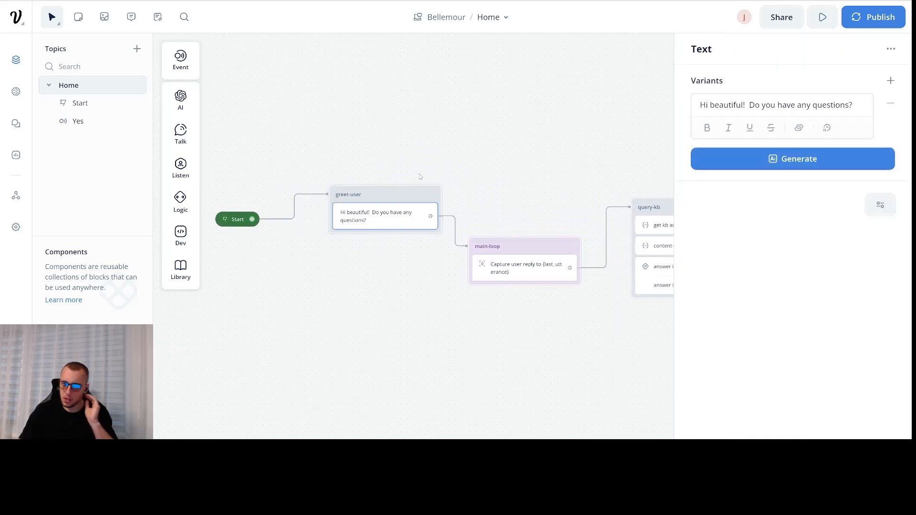
- Inspect the main-loop capture step and then the get kb answer step in query-kb
drag(477, 171, 408, 168)
click(421, 259)
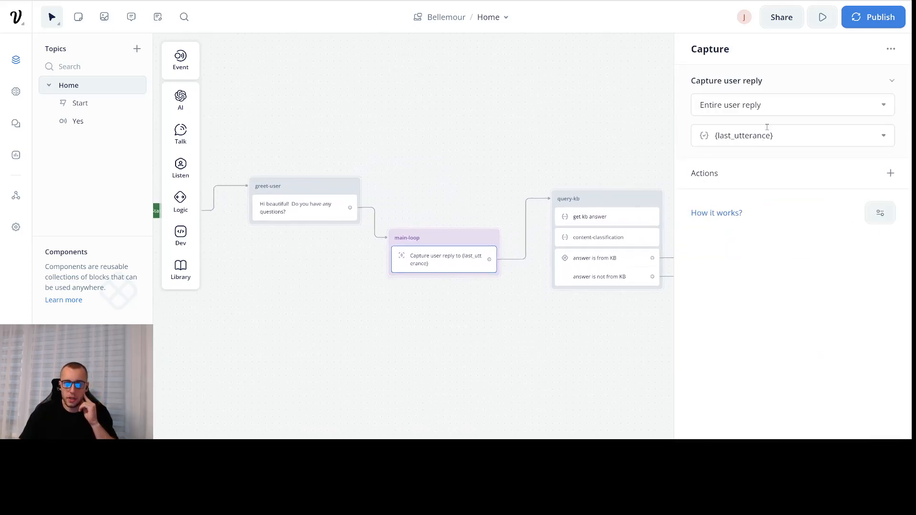
drag(560, 129, 524, 119)
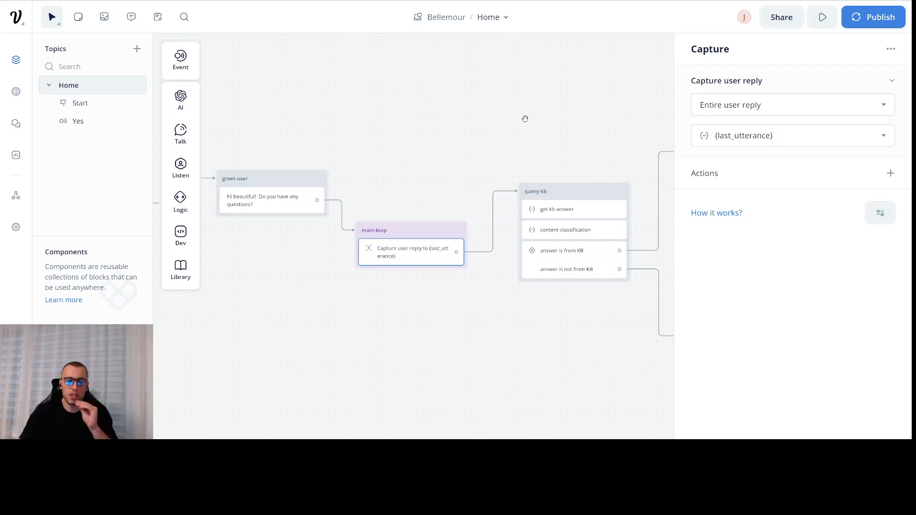
click(525, 118)
drag(529, 121, 496, 122)
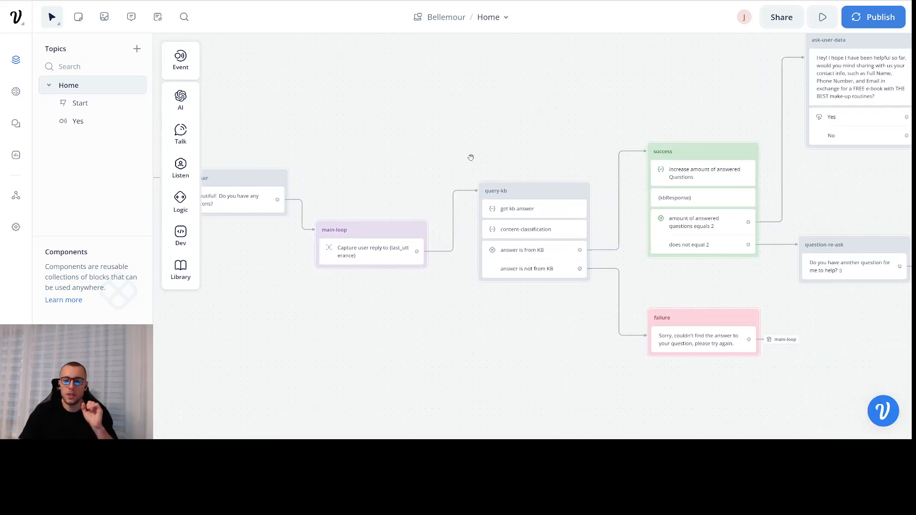
drag(475, 157, 455, 157)
click(512, 210)
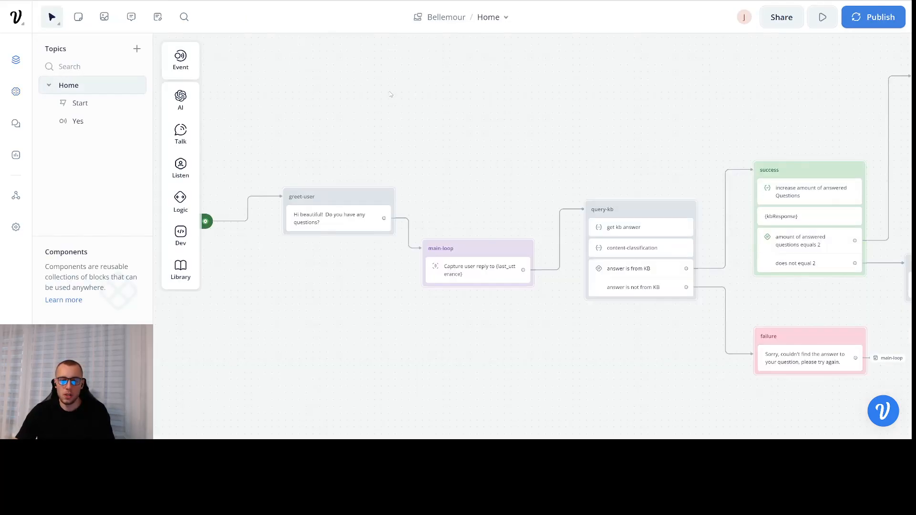
- Pan the Home flow canvas to reveal the ask-user-data block
drag(447, 133, 411, 124)
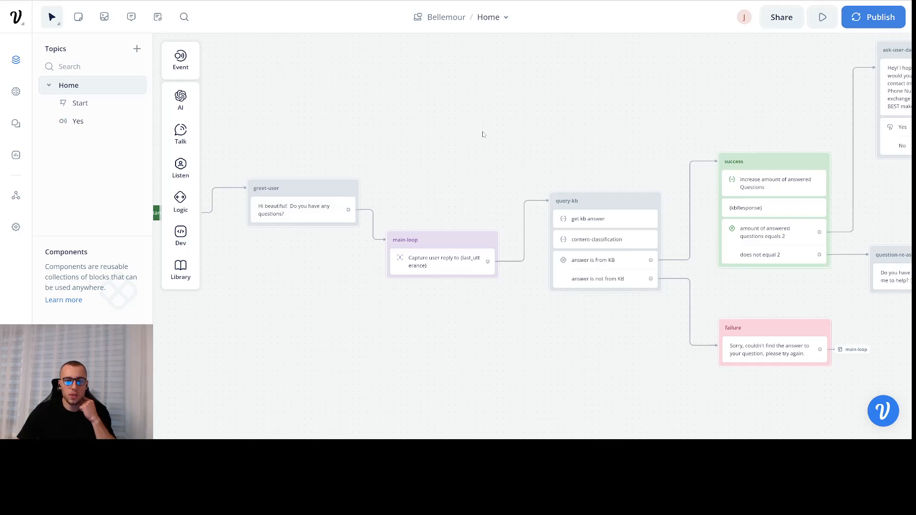
drag(483, 136, 506, 143)
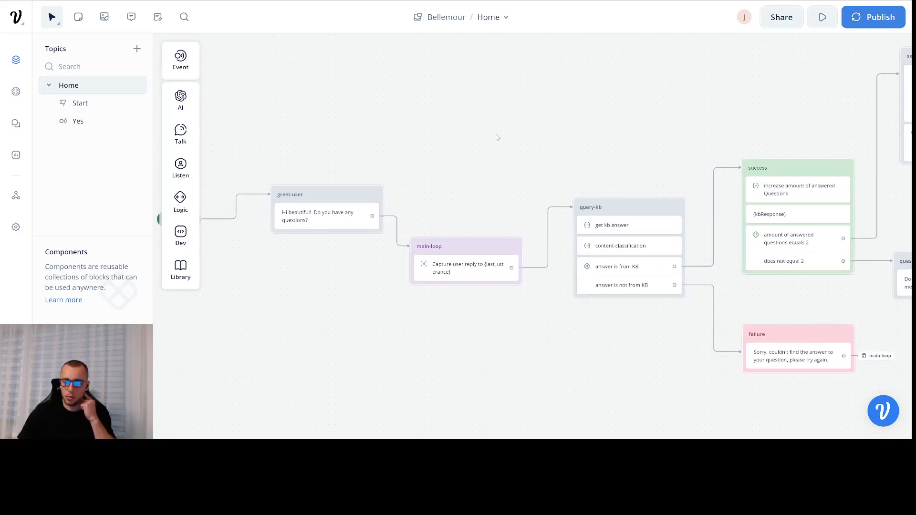
drag(461, 126, 437, 138)
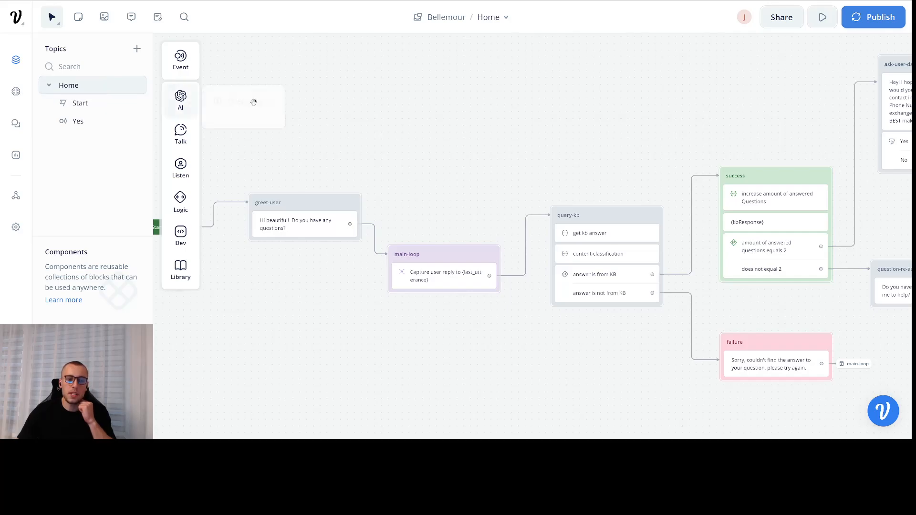
drag(326, 110, 335, 111)
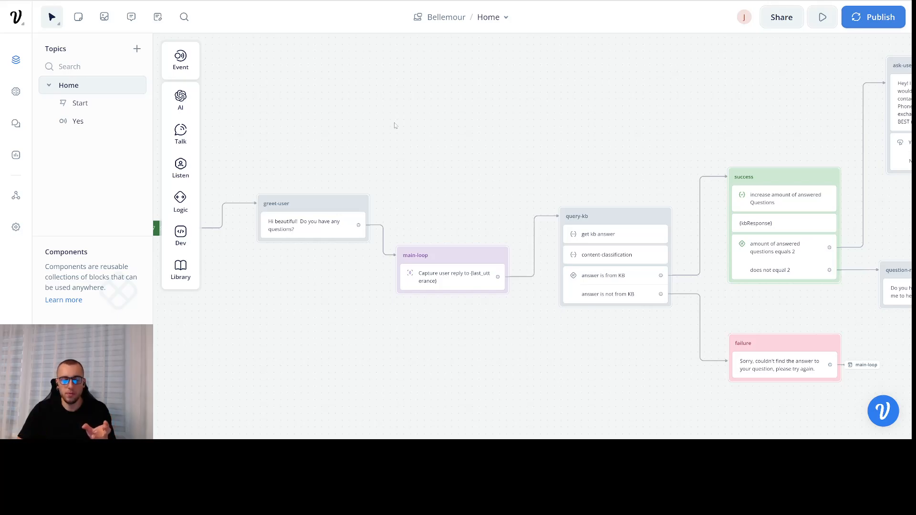
scroll(582, 151, right, 4)
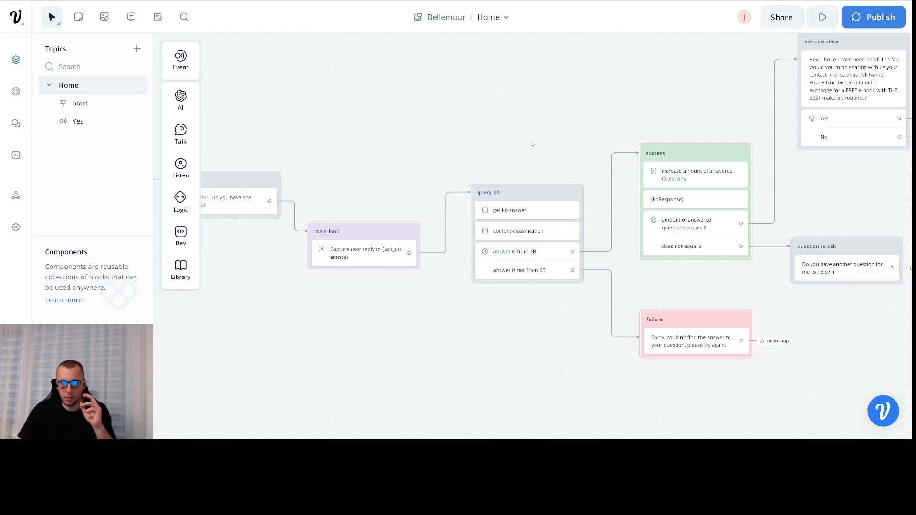
scroll(477, 143, right, 3)
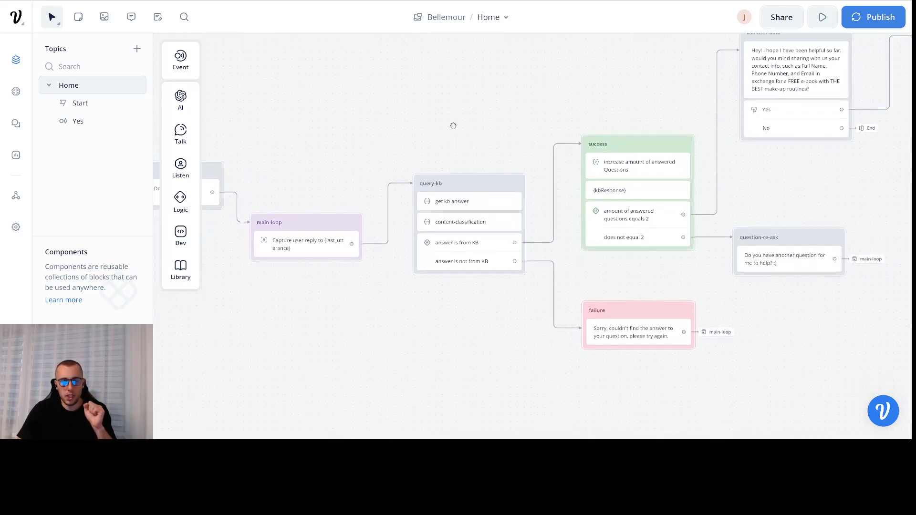
- Review the get kb answer step's {last_utterance} input and {kbResponse} output variable
click(471, 197)
click(468, 144)
click(462, 202)
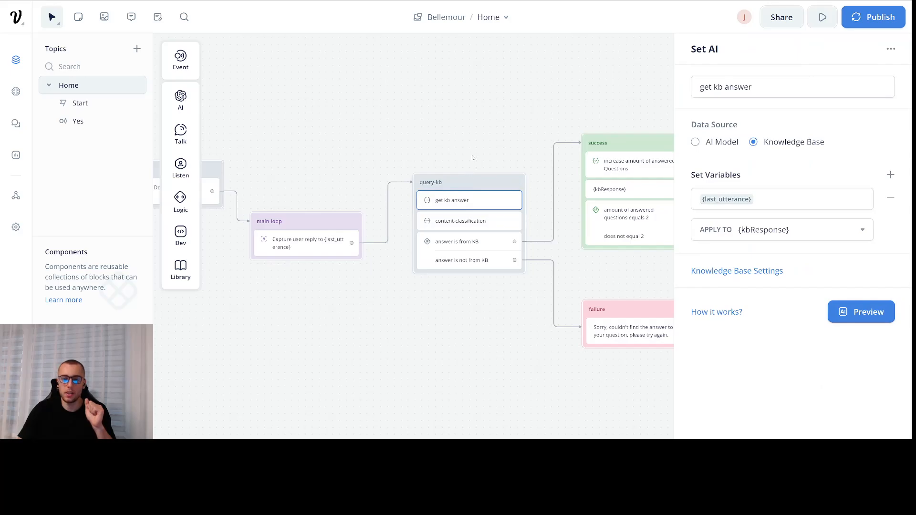
click(472, 159)
click(466, 201)
click(480, 135)
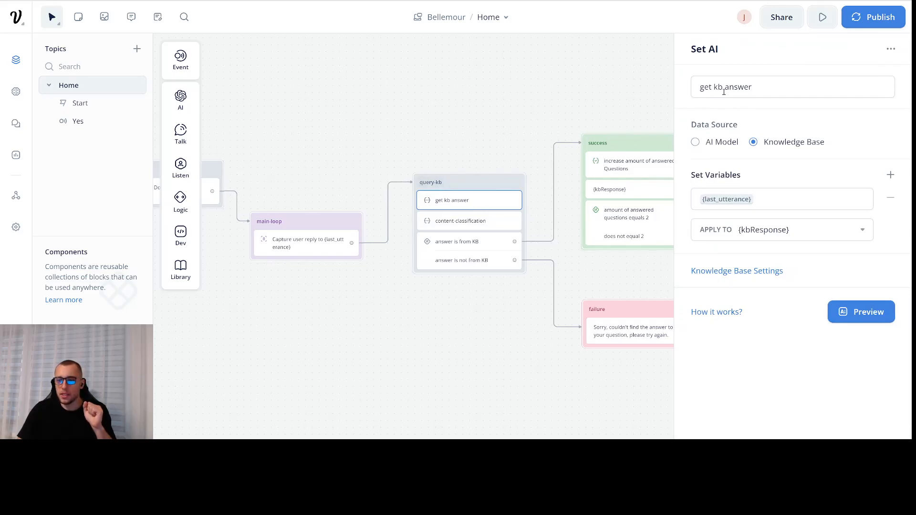
click(765, 199)
click(541, 123)
click(468, 201)
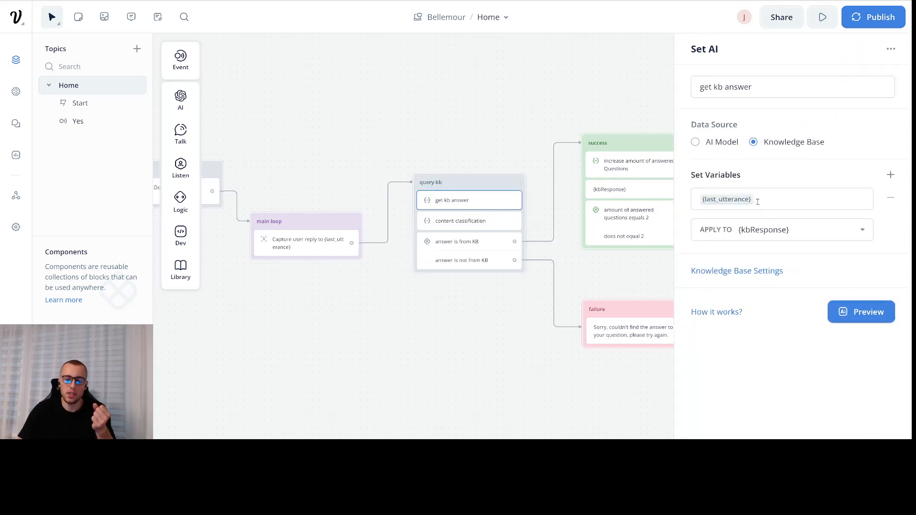
click(772, 229)
click(790, 253)
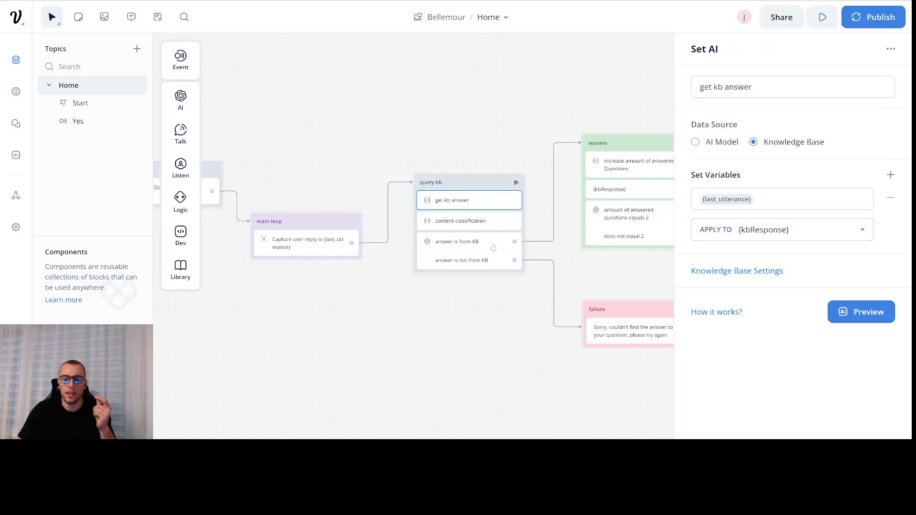
- Review content-classification's name and prompt rating {kbResponse} 1 for cosmetics/skin, else 0
click(485, 224)
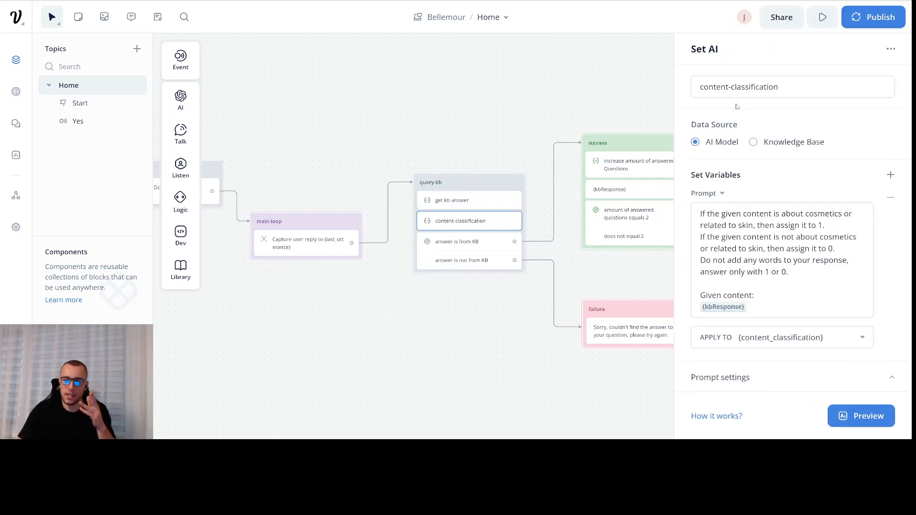
drag(784, 92, 714, 89)
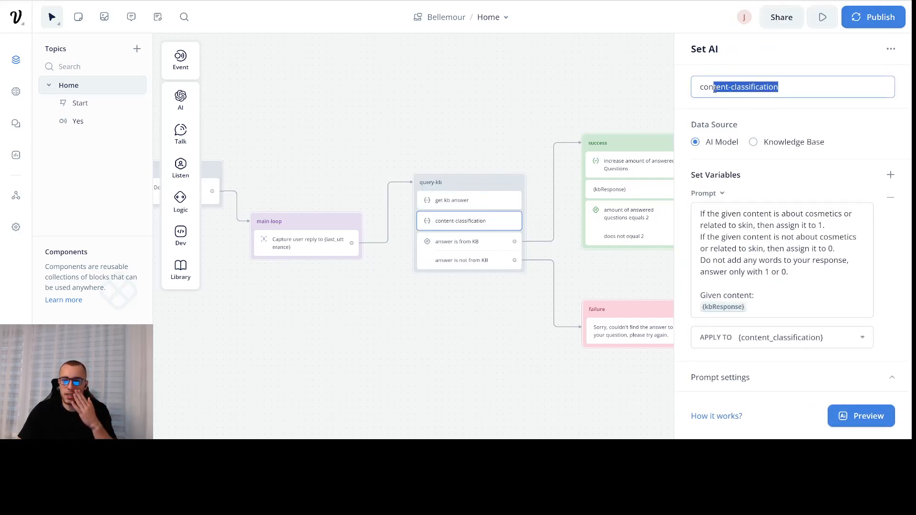
click(815, 113)
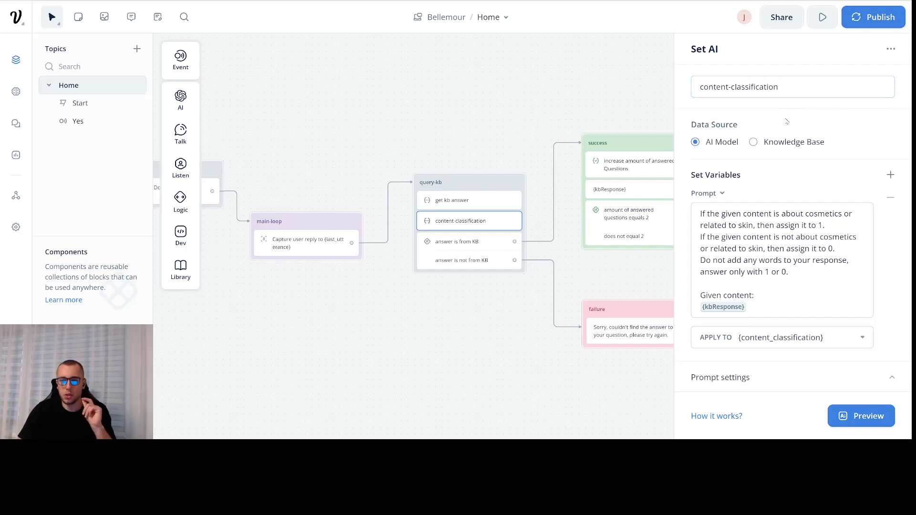
scroll(776, 234, down, 1)
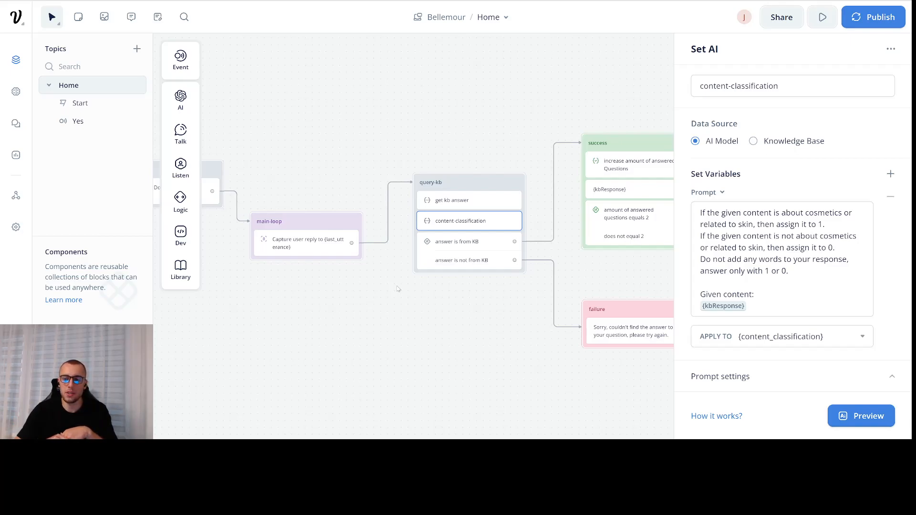
click(736, 213)
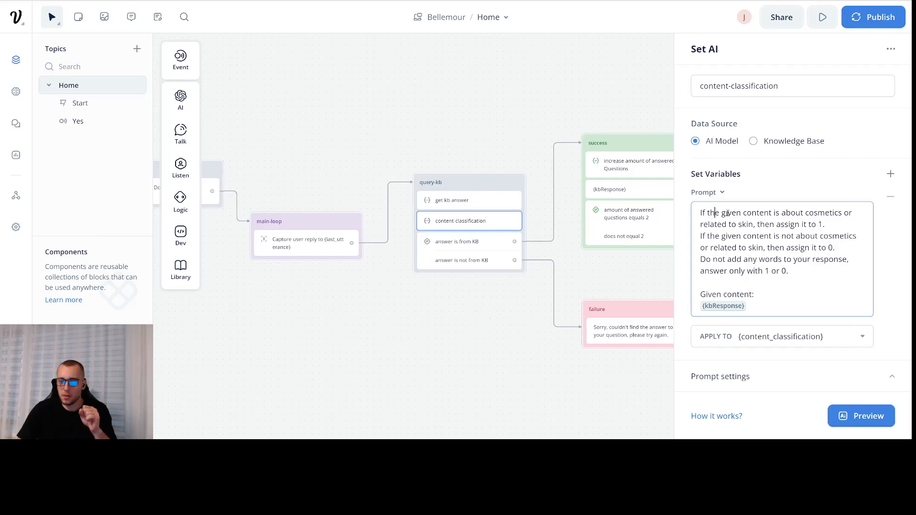
click(823, 224)
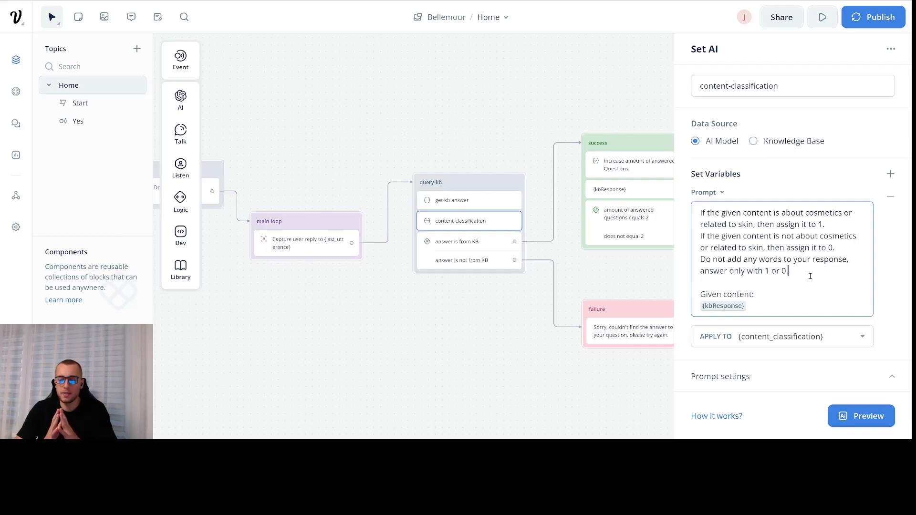
click(794, 369)
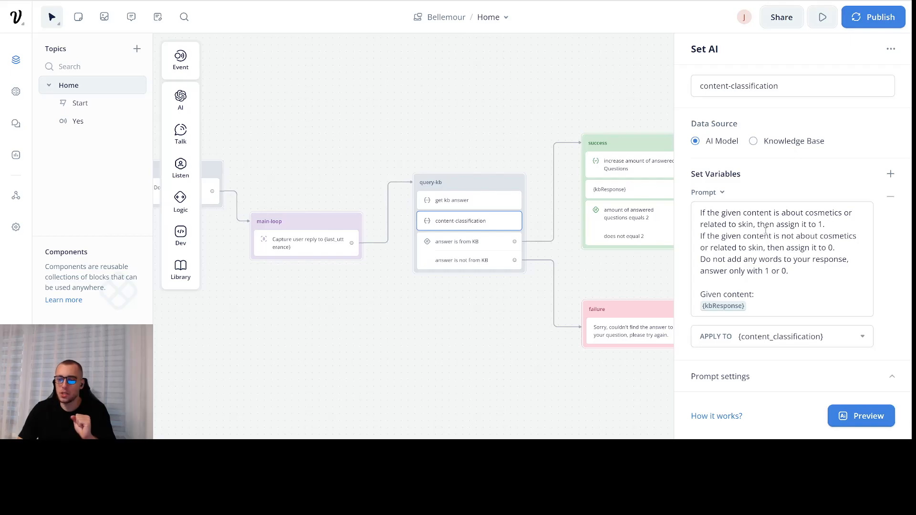
- Insert blank lines after the first and second content-classification rules in the prompt
click(832, 224)
key(Return)
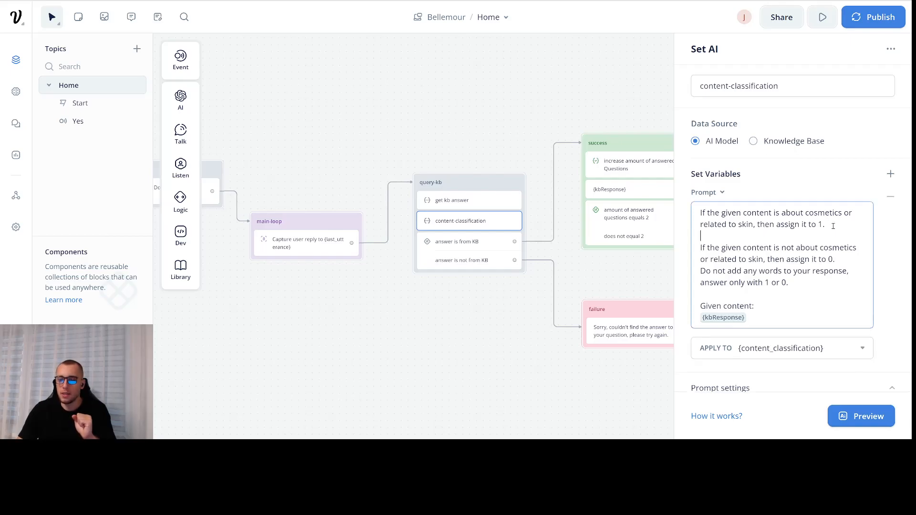
click(842, 259)
key(Return)
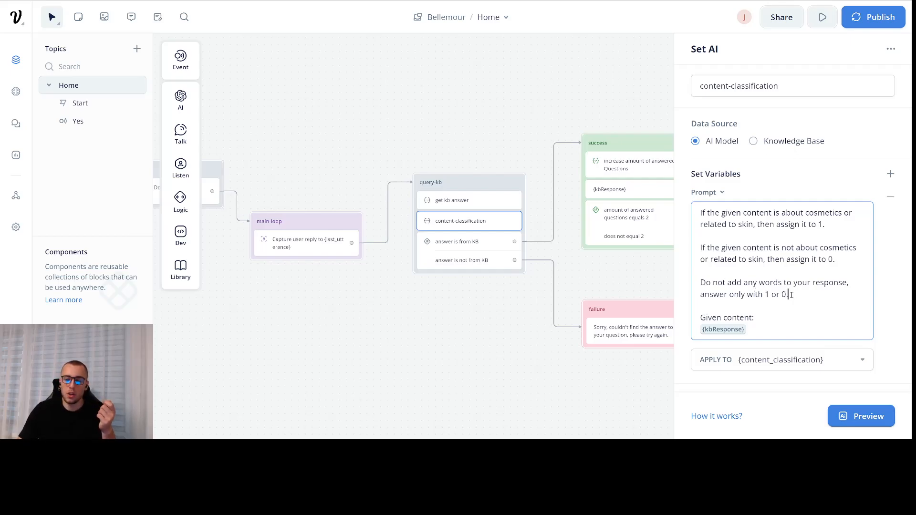
scroll(770, 308, down, 1)
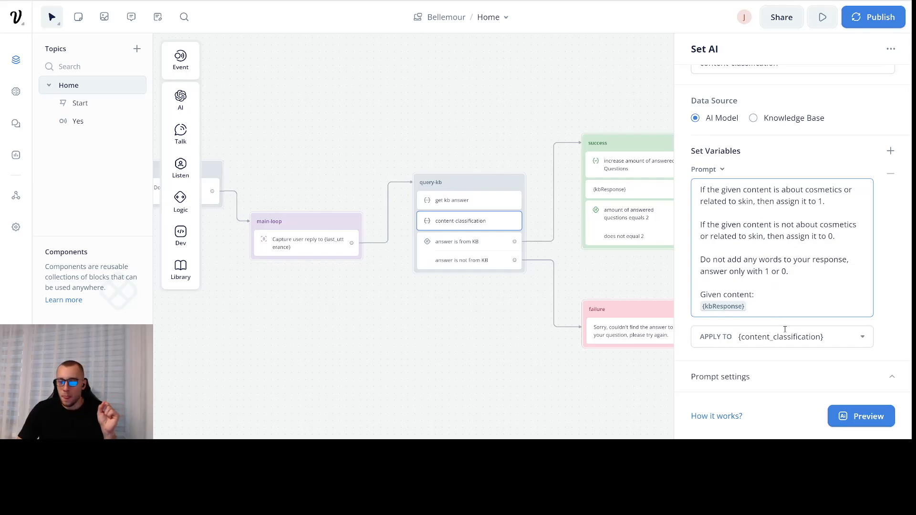
click(755, 294)
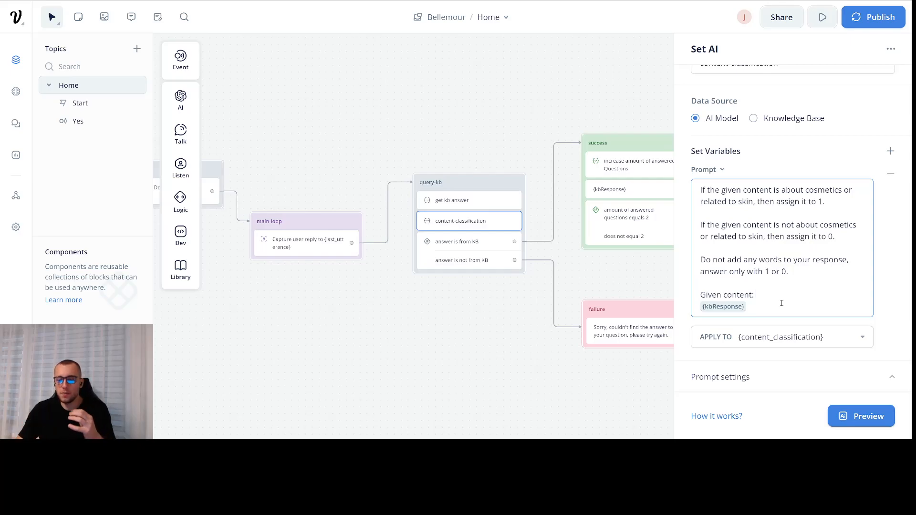
- Expand the content-classification model and prompt settings, then open the 'answer is from KB' condition
click(476, 205)
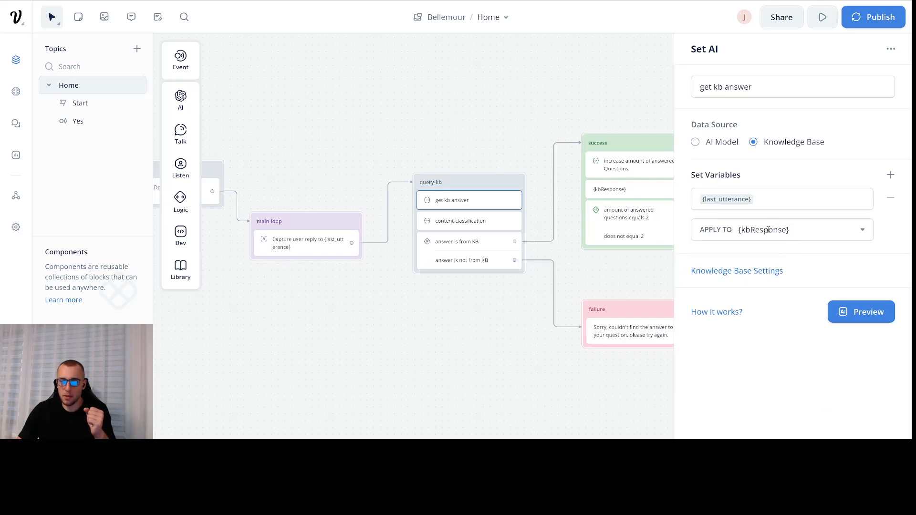
click(474, 220)
scroll(476, 287, up, 2)
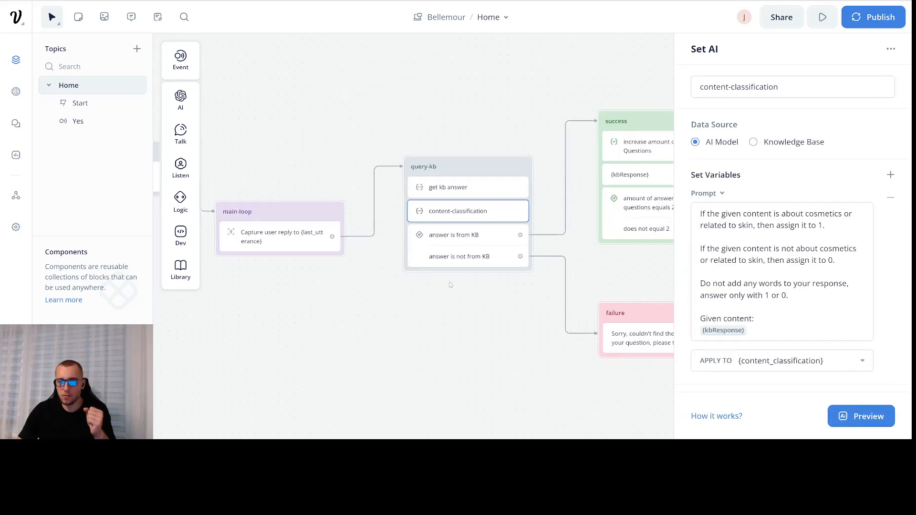
scroll(799, 286, down, 1)
click(775, 378)
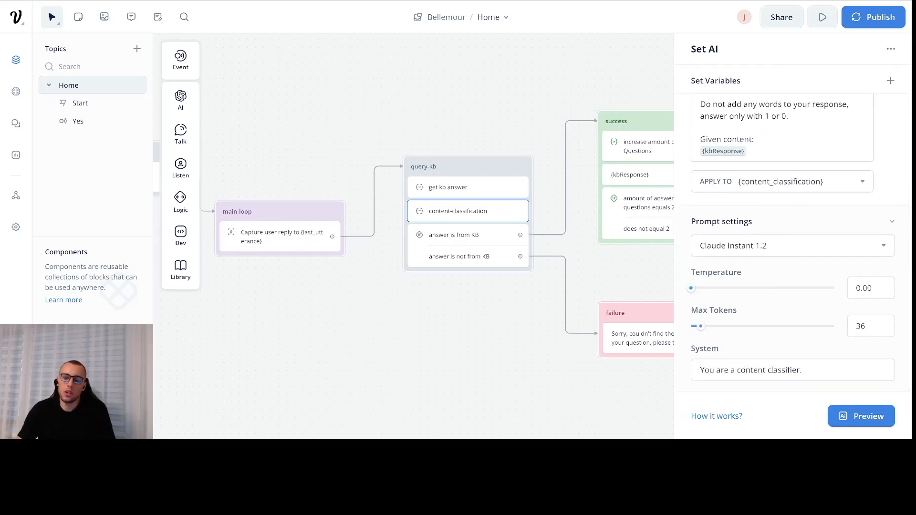
click(451, 304)
click(441, 240)
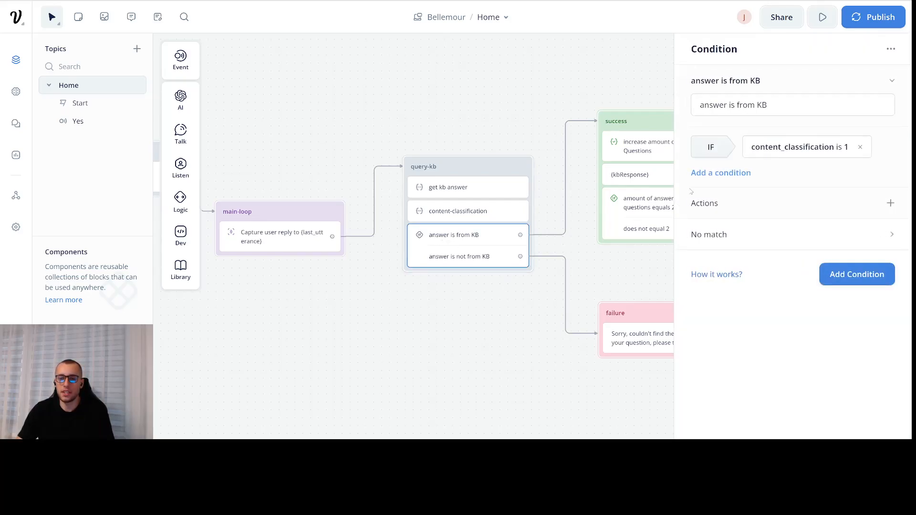
drag(462, 280, 382, 293)
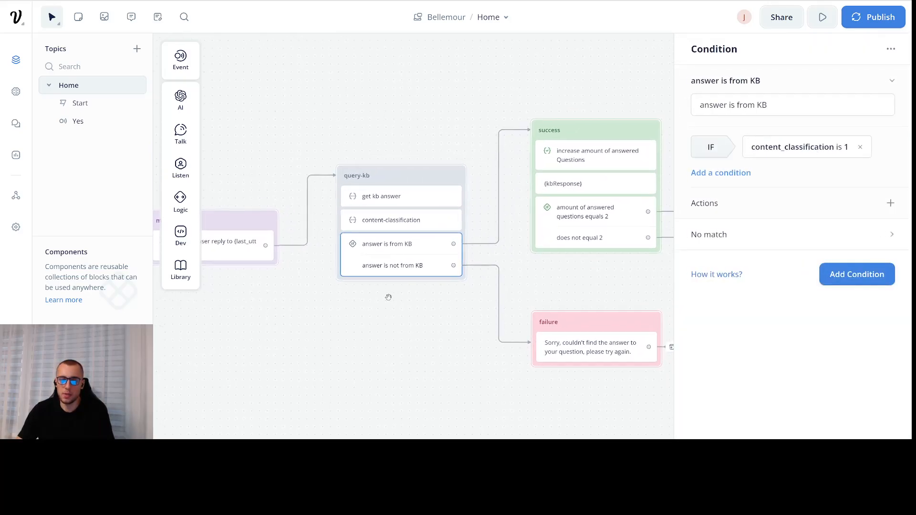
click(388, 297)
click(423, 241)
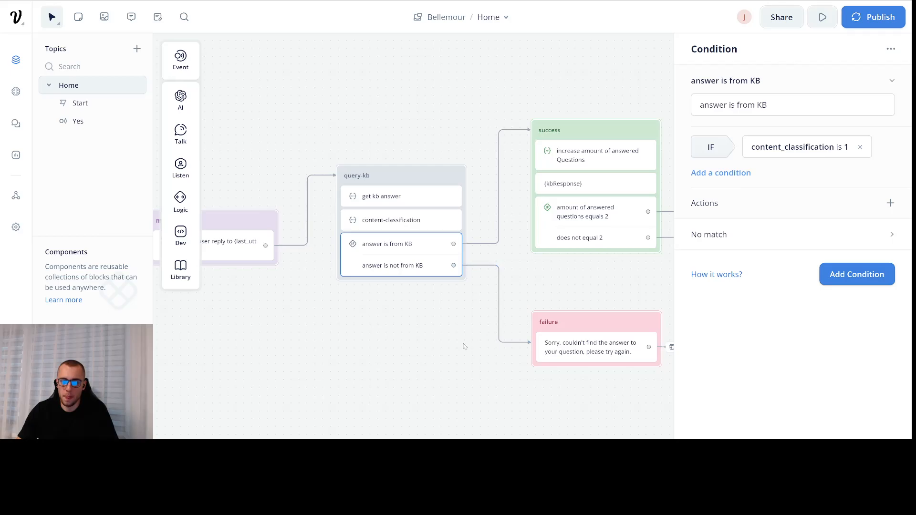
drag(467, 346, 430, 353)
click(539, 158)
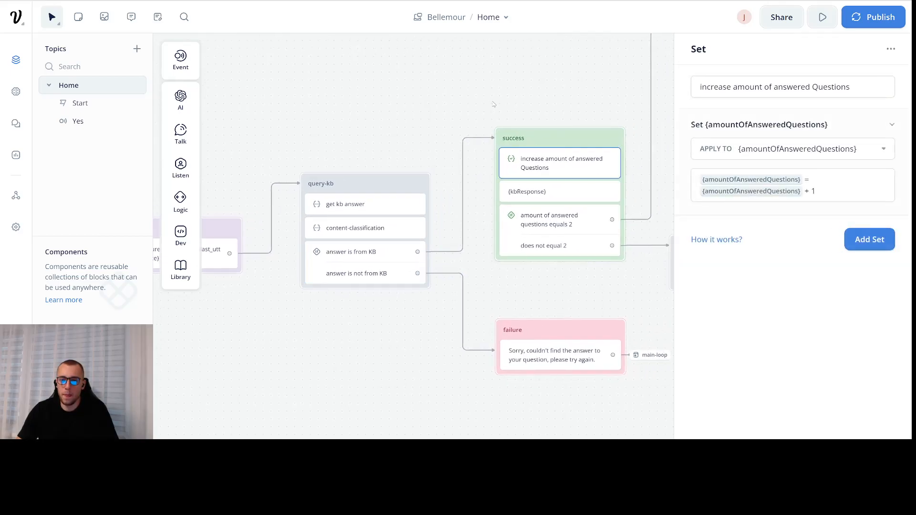
drag(493, 104, 451, 108)
click(496, 195)
drag(507, 111, 481, 117)
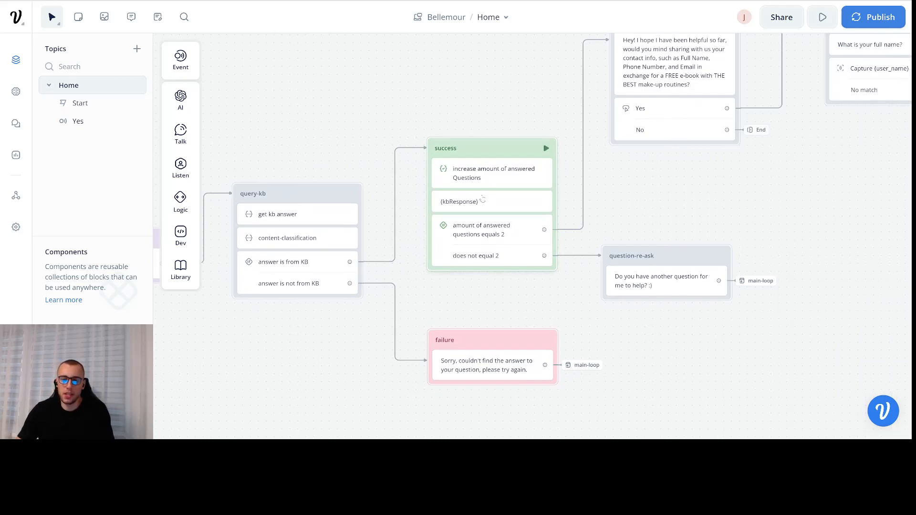
click(482, 199)
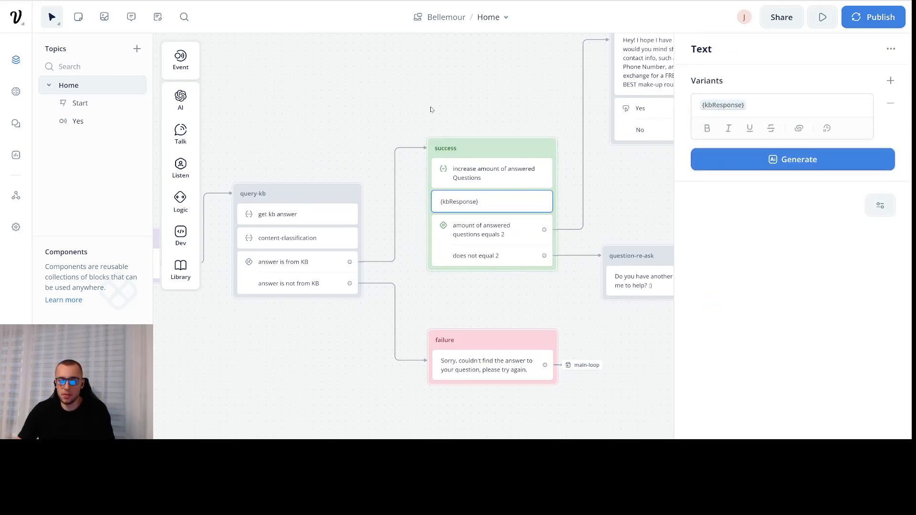
drag(430, 109, 474, 97)
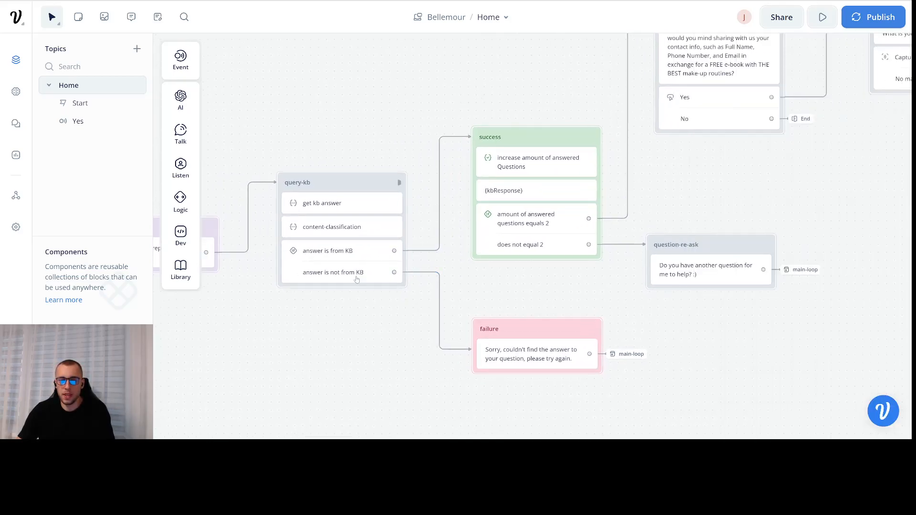
click(387, 270)
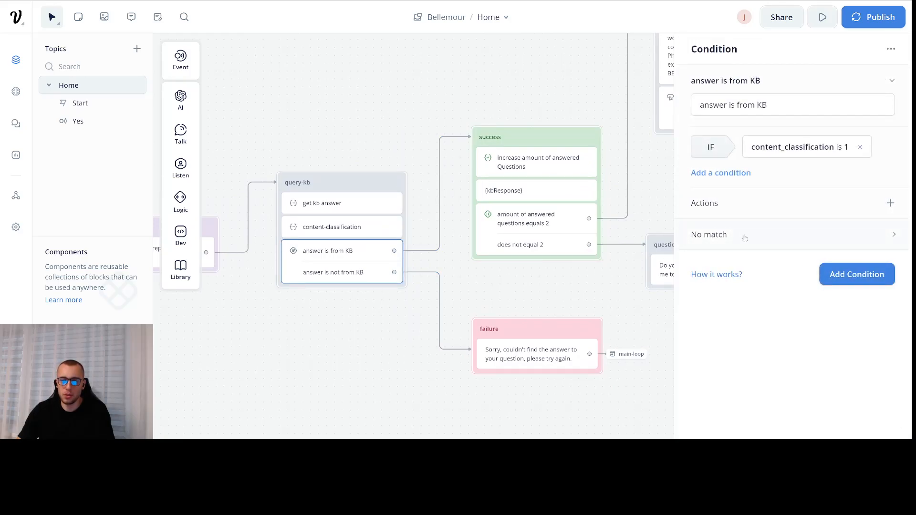
click(745, 234)
click(435, 101)
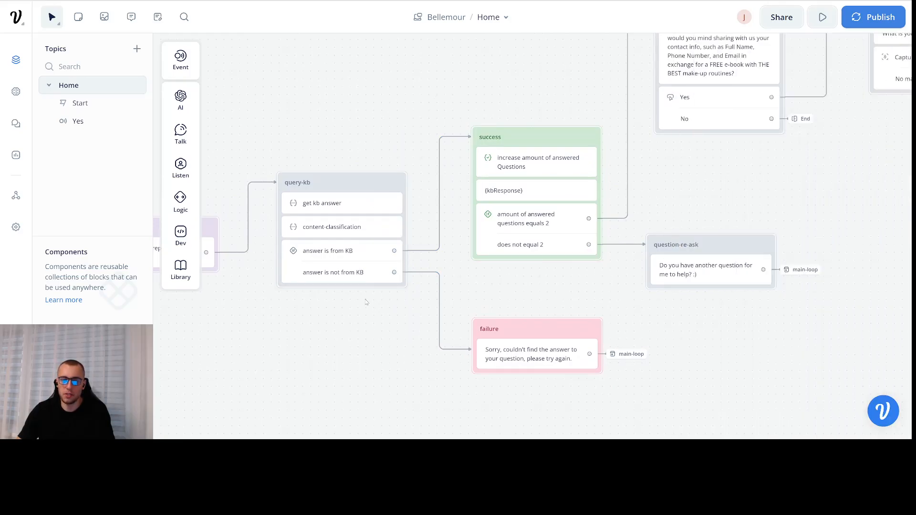
drag(376, 314, 379, 258)
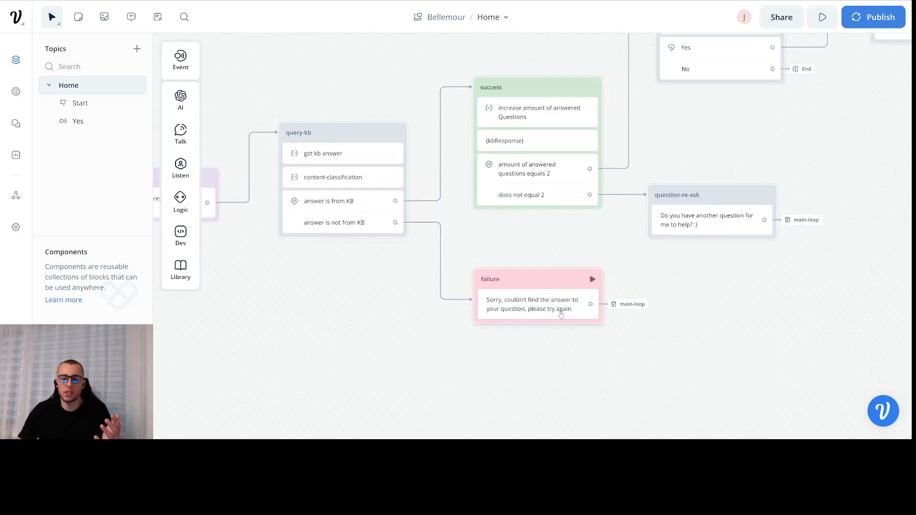
mouse_move(700, 288)
mouse_down()
mouse_move(752, 312)
mouse_move(707, 301)
mouse_up()
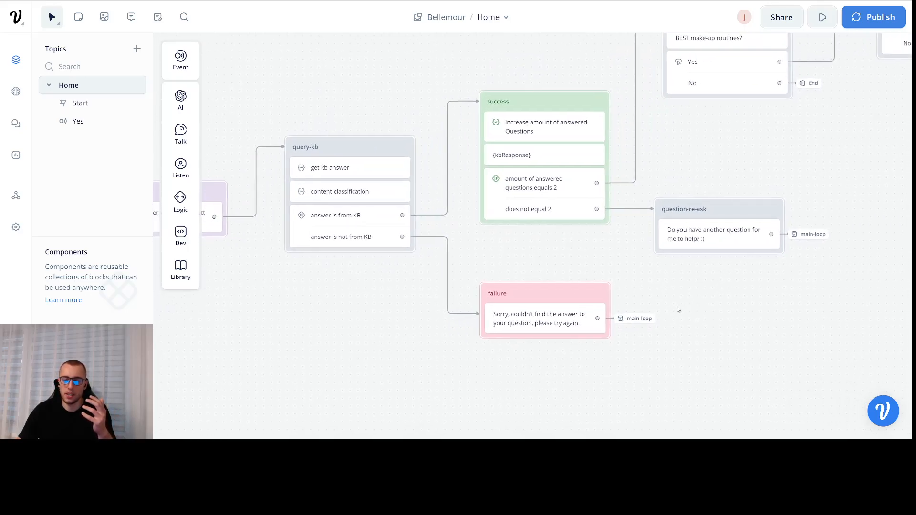
click(641, 321)
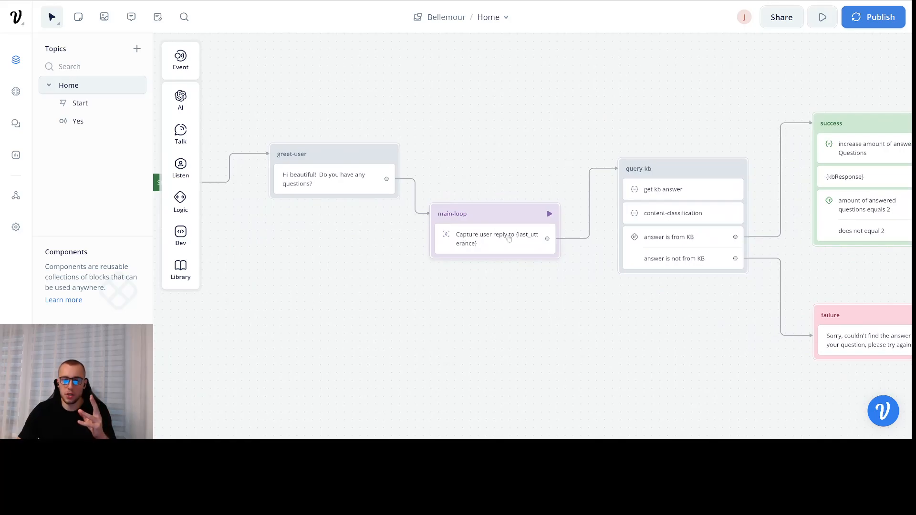
scroll(525, 267, right, 10)
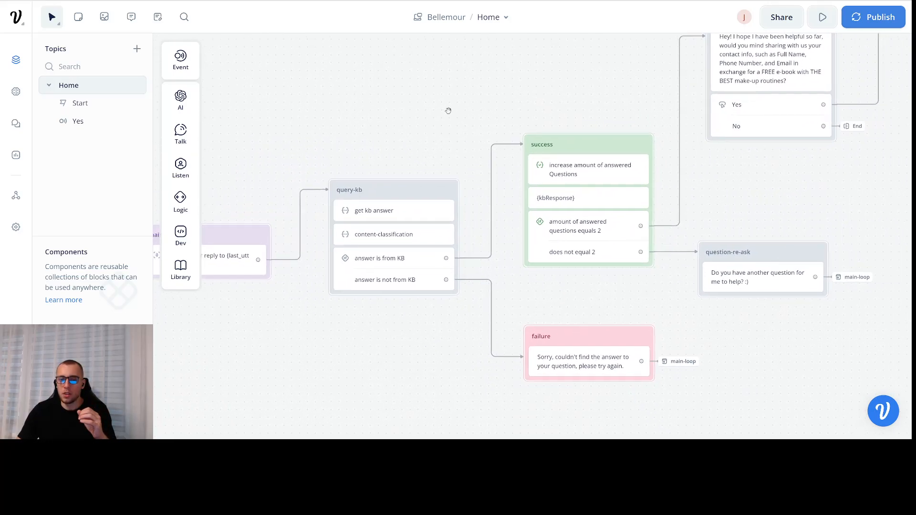
scroll(461, 123, right, 5)
scroll(461, 123, up, 2)
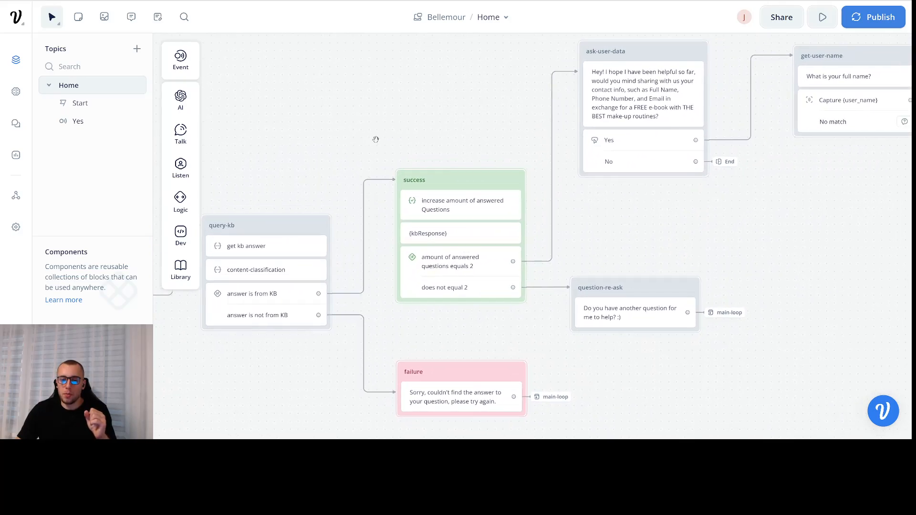
scroll(376, 139, up, 4)
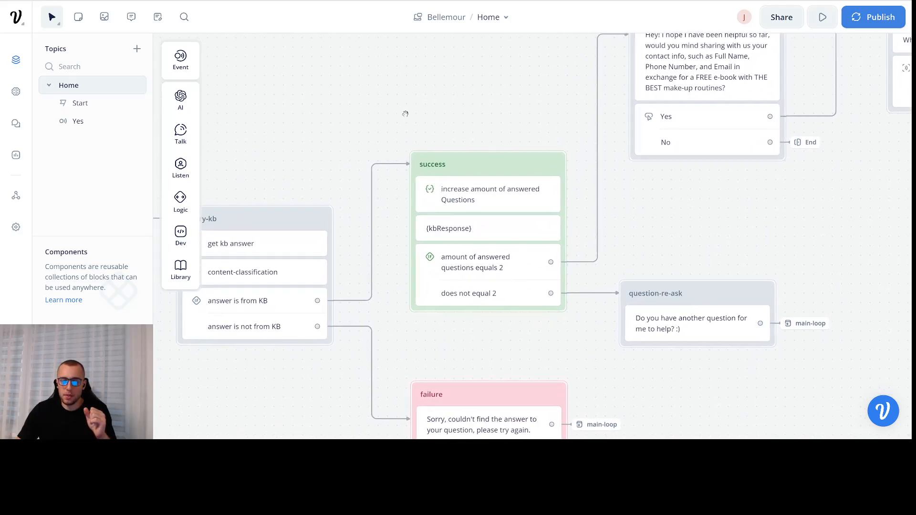
scroll(403, 113, left, 1)
click(510, 220)
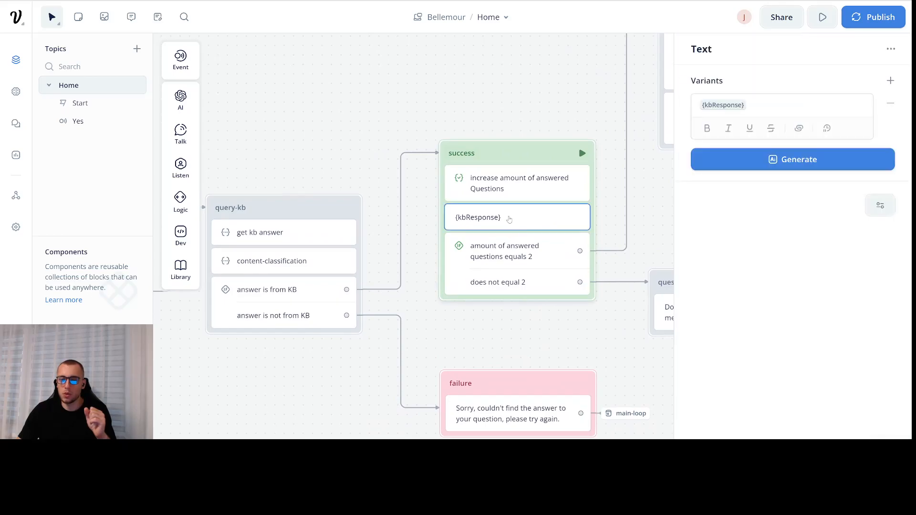
click(532, 193)
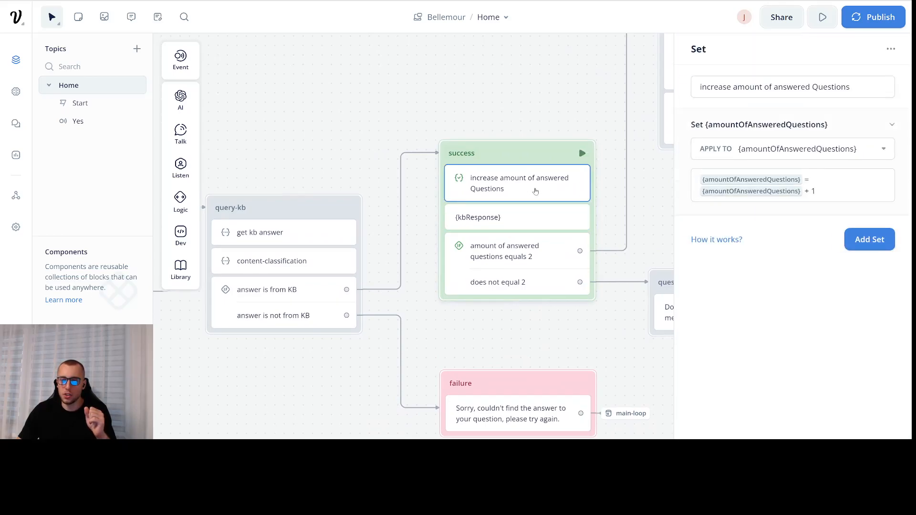
drag(505, 91, 326, 148)
scroll(326, 148, down, 2)
mouse_move(709, 225)
mouse_down()
mouse_move(431, 240)
mouse_move(644, 240)
mouse_move(717, 228)
mouse_up()
drag(293, 103, 389, 112)
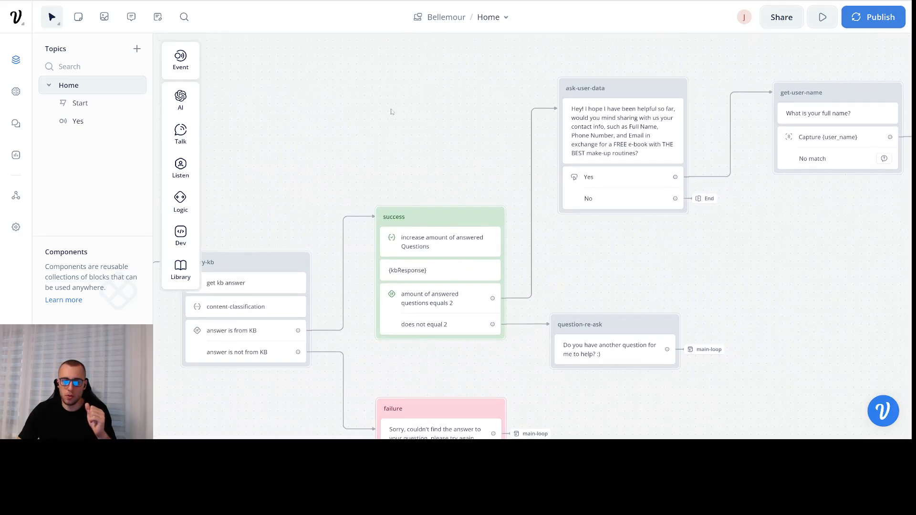
scroll(391, 112, down, 1)
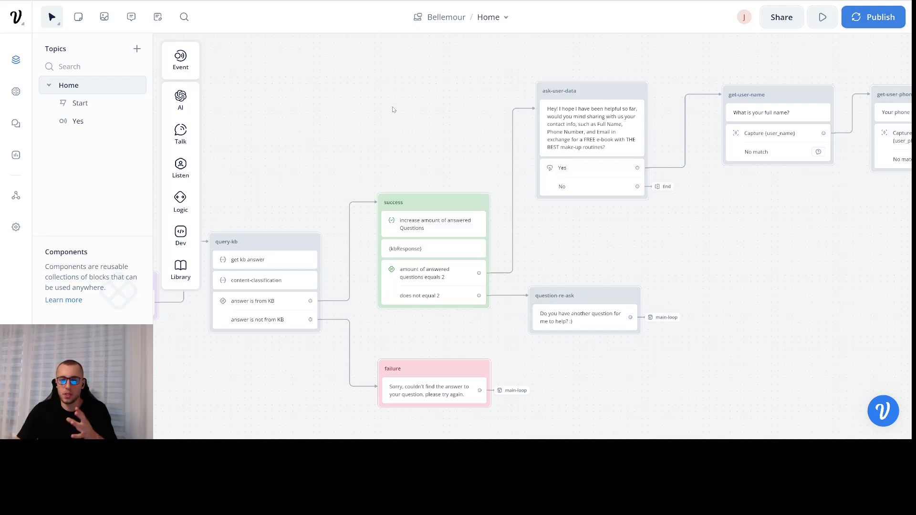
click(458, 225)
click(425, 160)
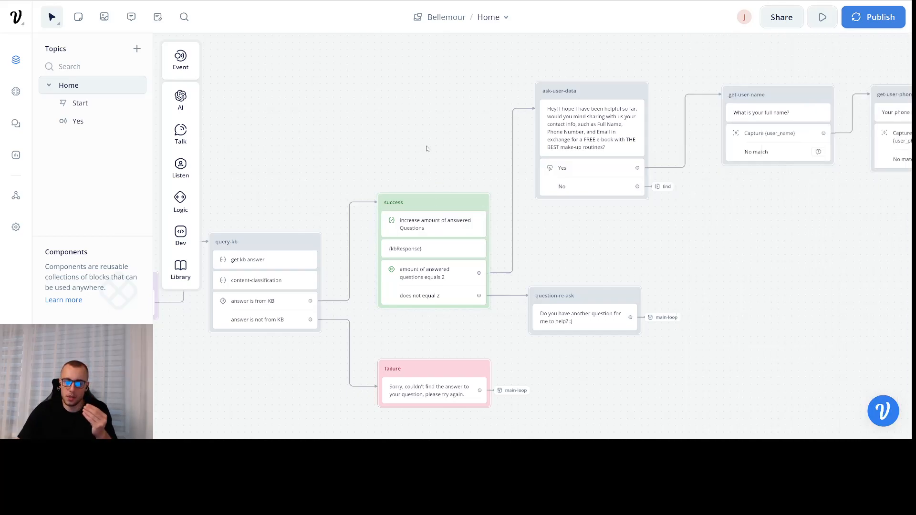
click(446, 221)
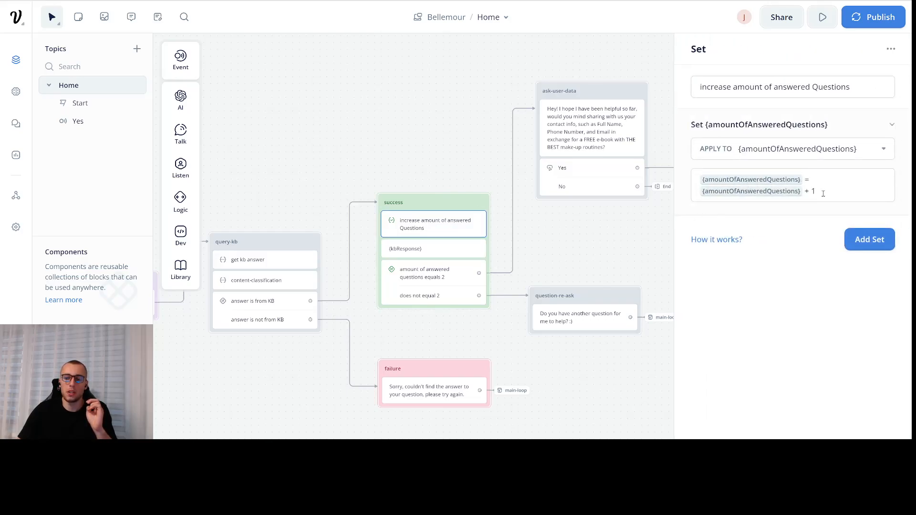
drag(477, 138, 350, 151)
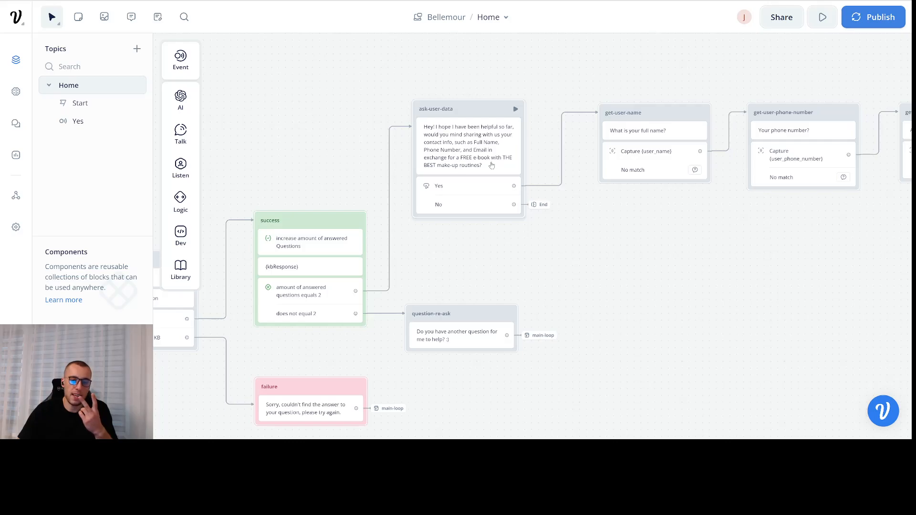
- Inspect the 'answered questions equals 2' condition settings
drag(286, 134, 392, 121)
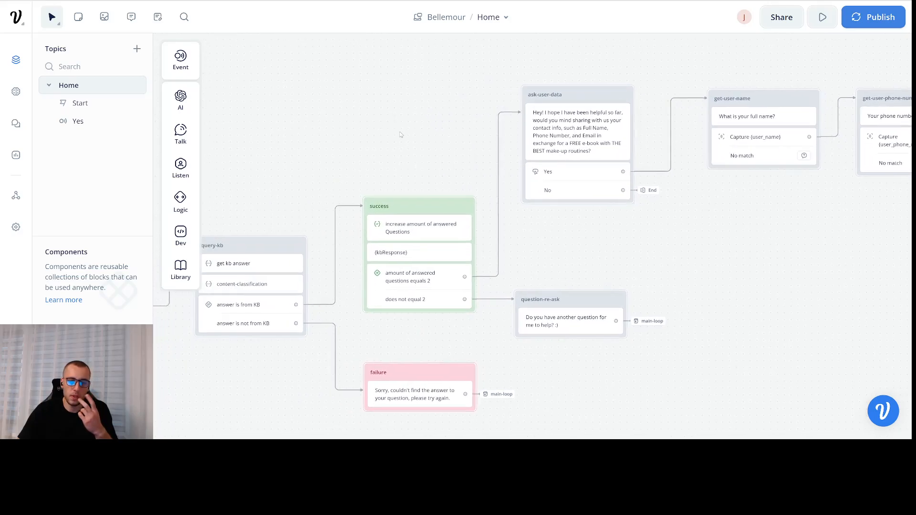
click(418, 275)
drag(406, 151, 425, 123)
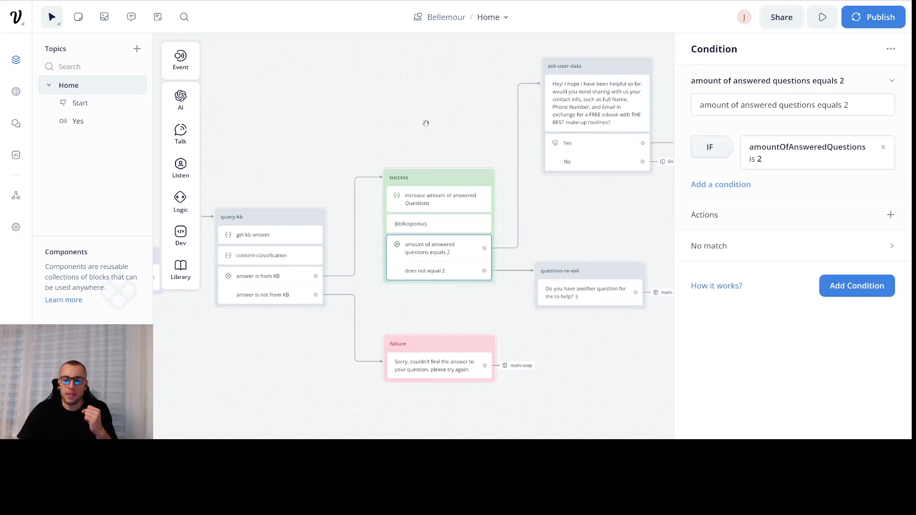
click(446, 269)
click(589, 337)
drag(589, 333, 563, 294)
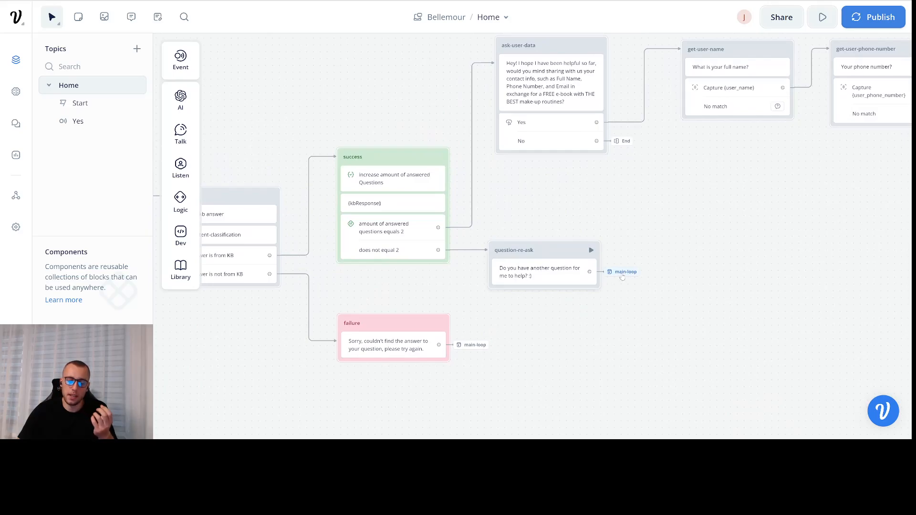
- Pan to the contact-info collection blocks and review the ask-user-data message
drag(575, 329, 691, 328)
drag(296, 316, 532, 315)
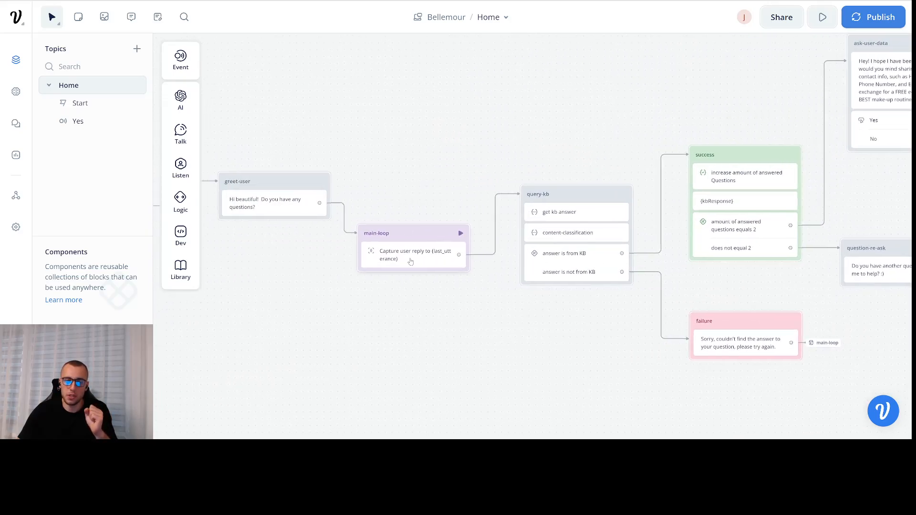
drag(440, 296, 504, 289)
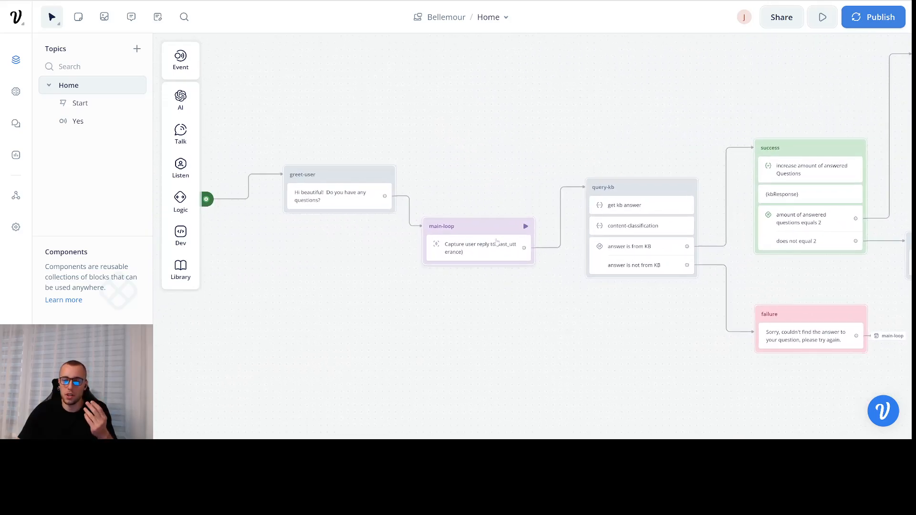
scroll(496, 246, right, 10)
drag(510, 248, 423, 340)
scroll(432, 277, up, 3)
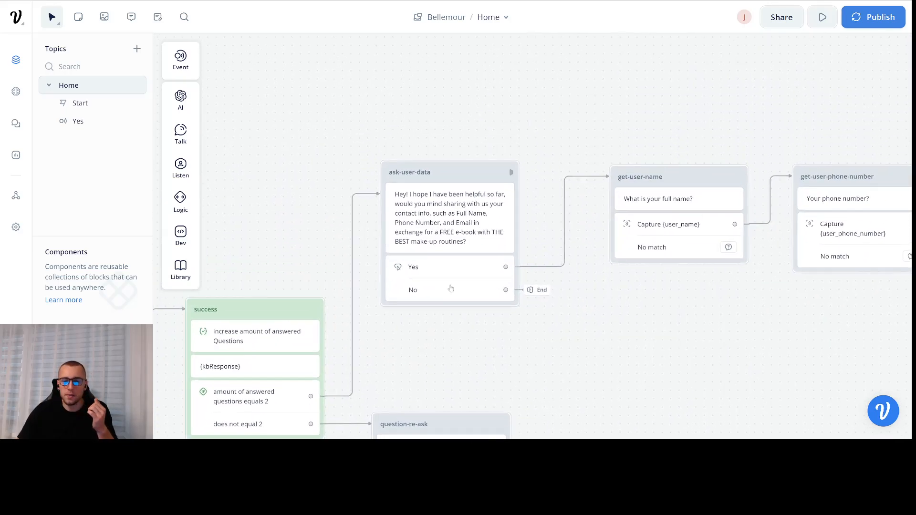
click(461, 222)
click(436, 337)
- Open the get-user-name block's Capture {user_name} step settings
drag(485, 331, 538, 278)
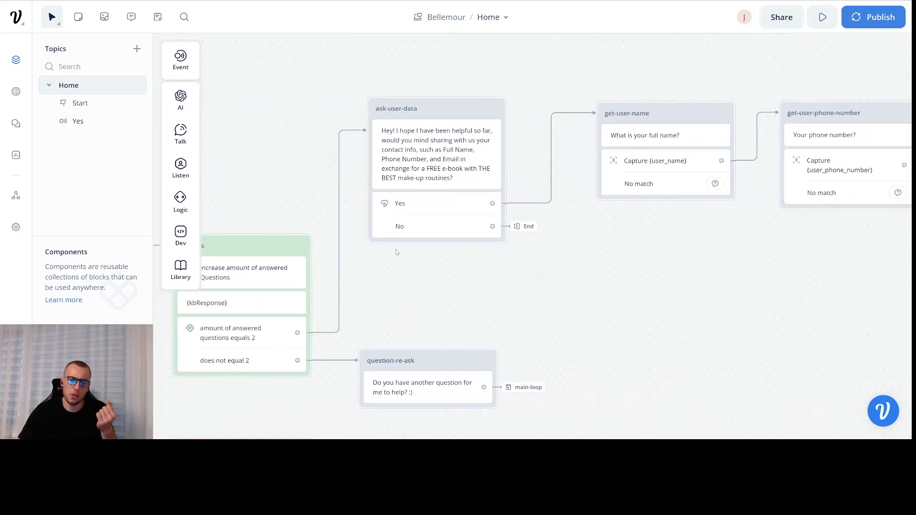
scroll(530, 234, right, 5)
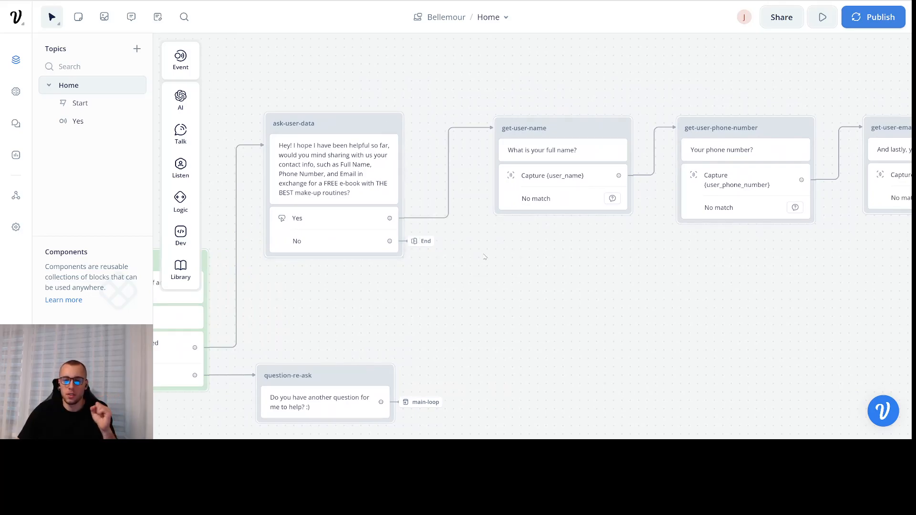
scroll(477, 255, right, 3)
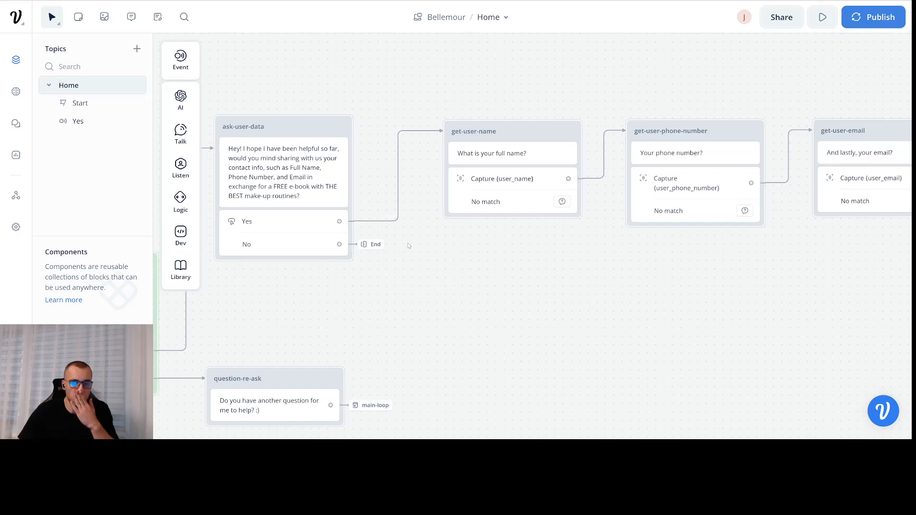
scroll(415, 241, right, 5)
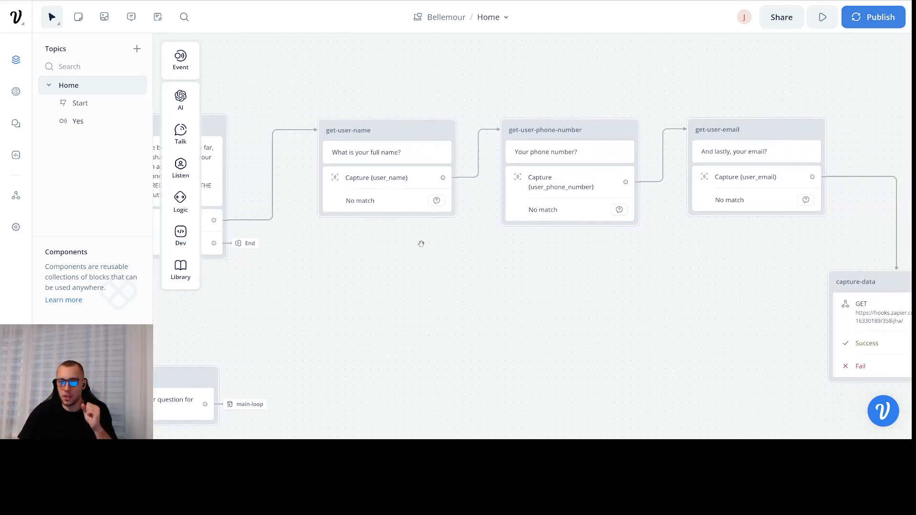
click(387, 161)
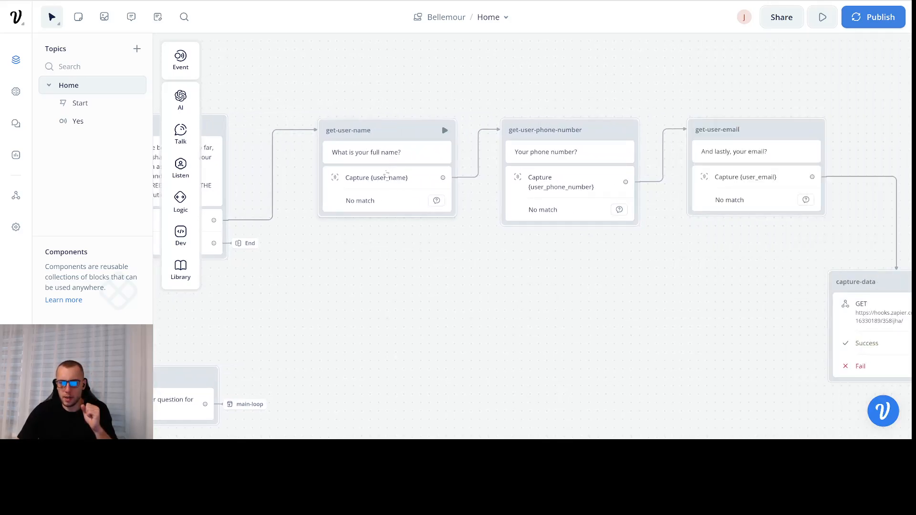
click(387, 175)
click(512, 269)
click(382, 206)
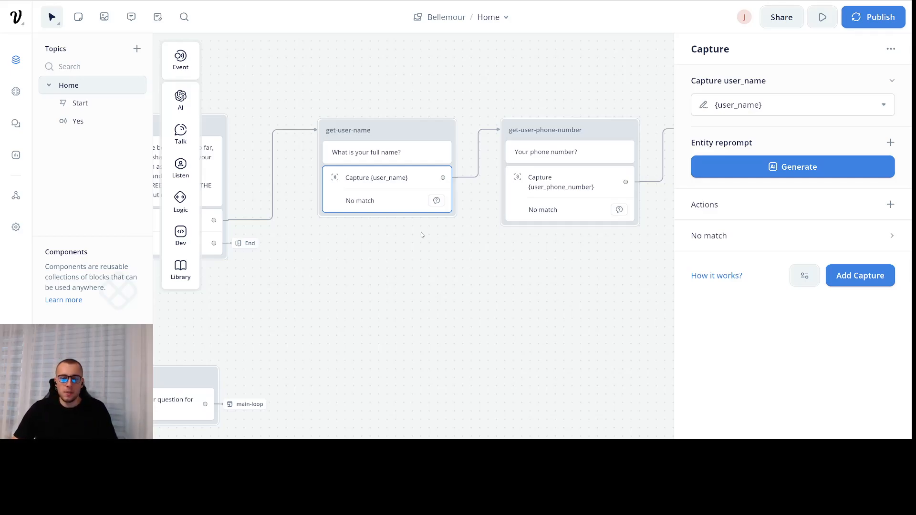
- Check the name's No match reply, then inspect capture-data's GET request name, phone and email parameters
click(732, 232)
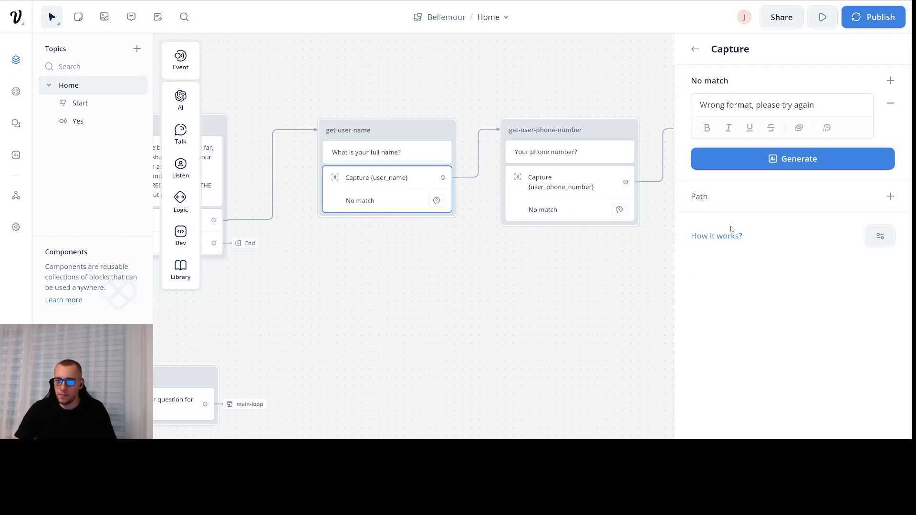
click(694, 51)
drag(541, 67, 436, 77)
scroll(552, 92, right, 10)
scroll(653, 94, down, 3)
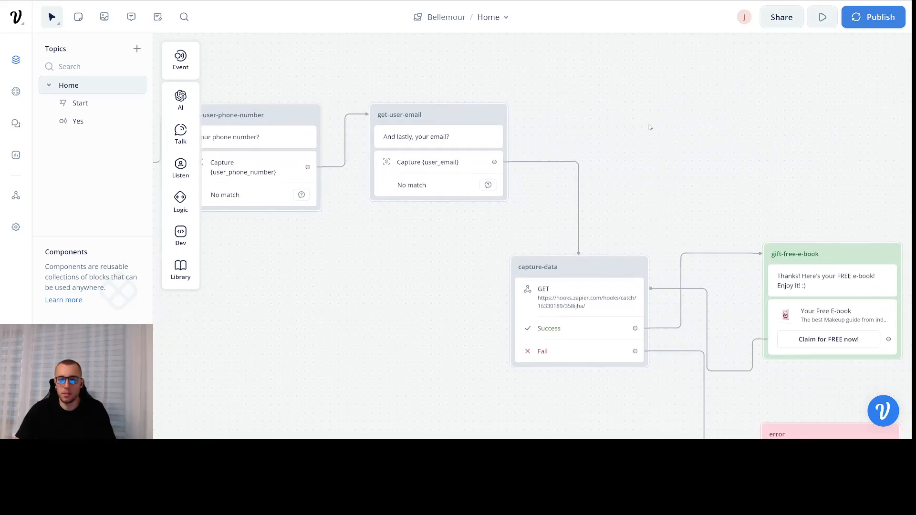
scroll(620, 100, right, 2)
scroll(620, 100, down, 1)
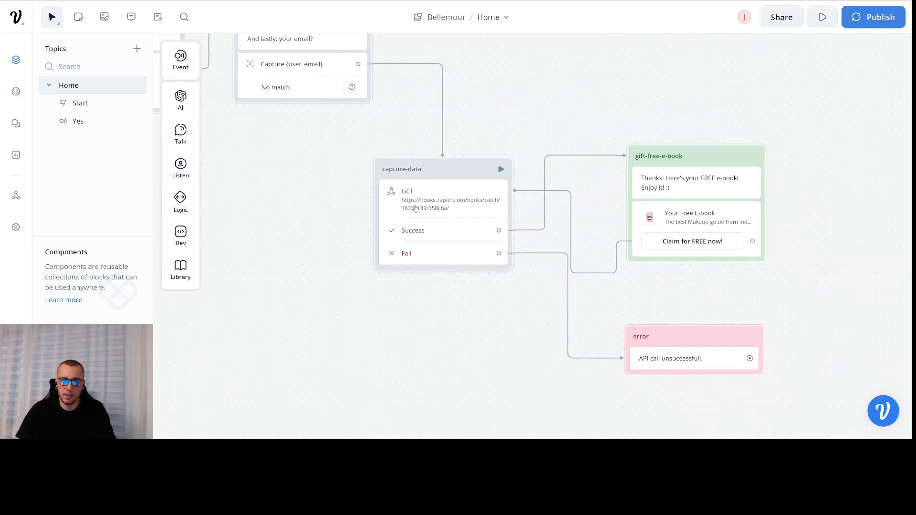
click(430, 206)
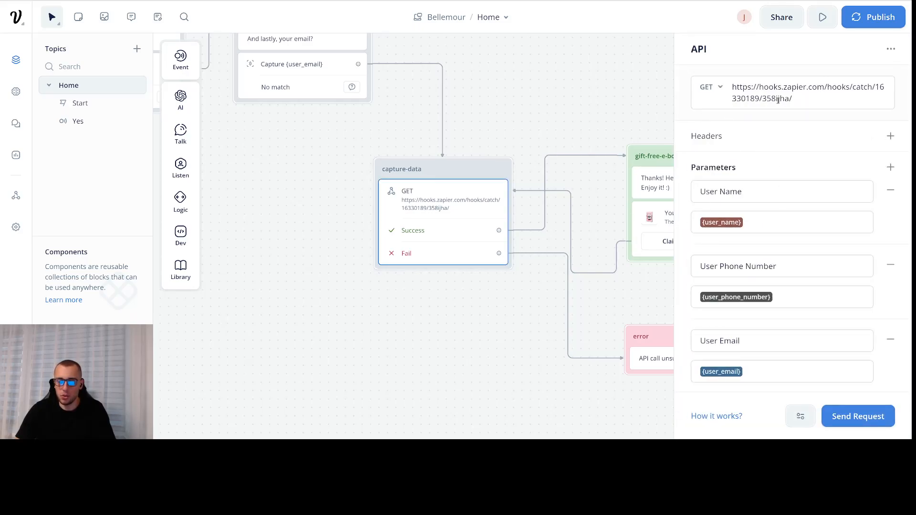
scroll(769, 190, down, 1)
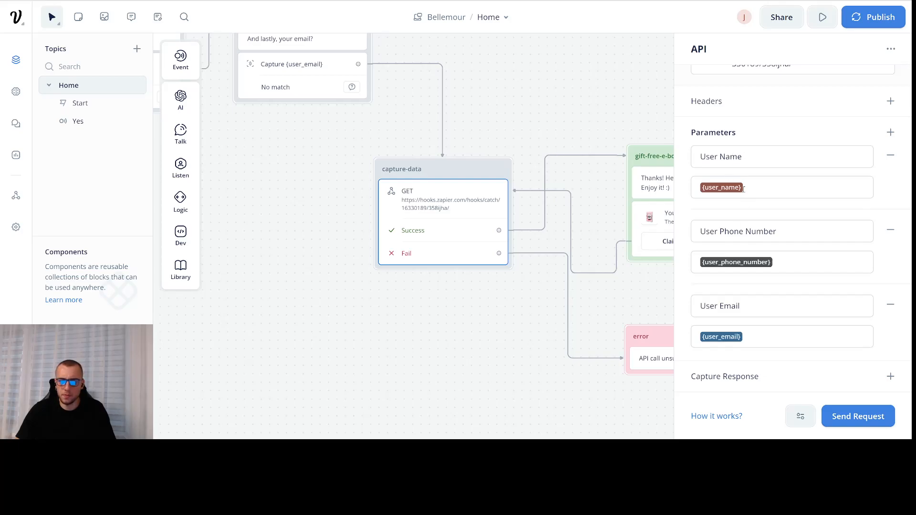
drag(588, 115, 519, 86)
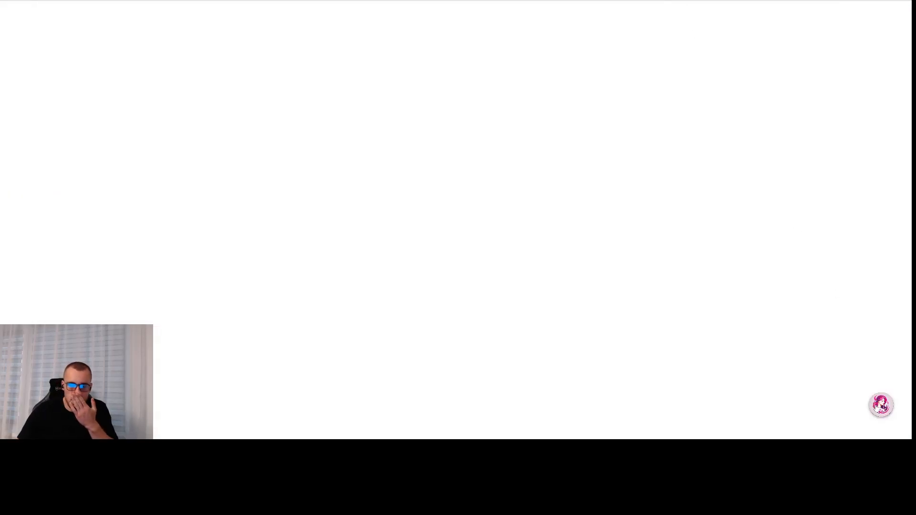
- Open the Bellemour chat window and greet the bot with 'hi'
click(881, 404)
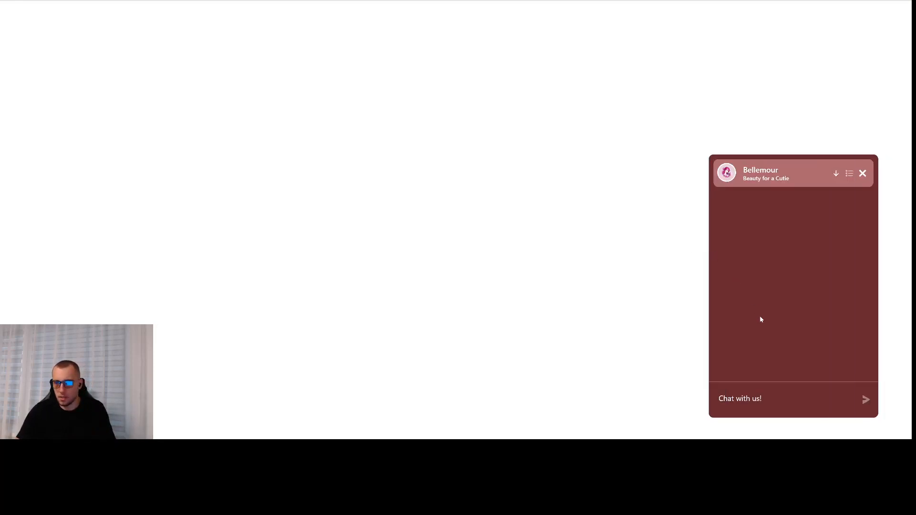
text(hi)
key(Return)
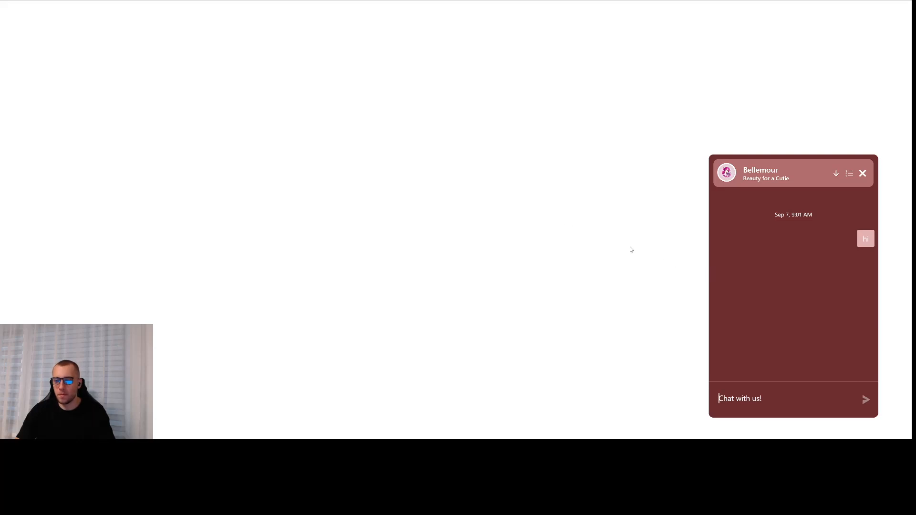
scroll(631, 249, down, 3)
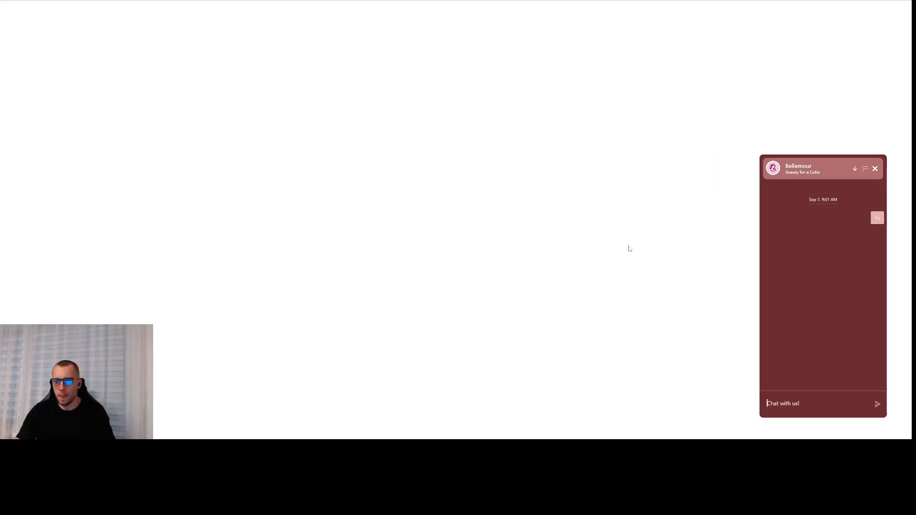
scroll(629, 248, up, 3)
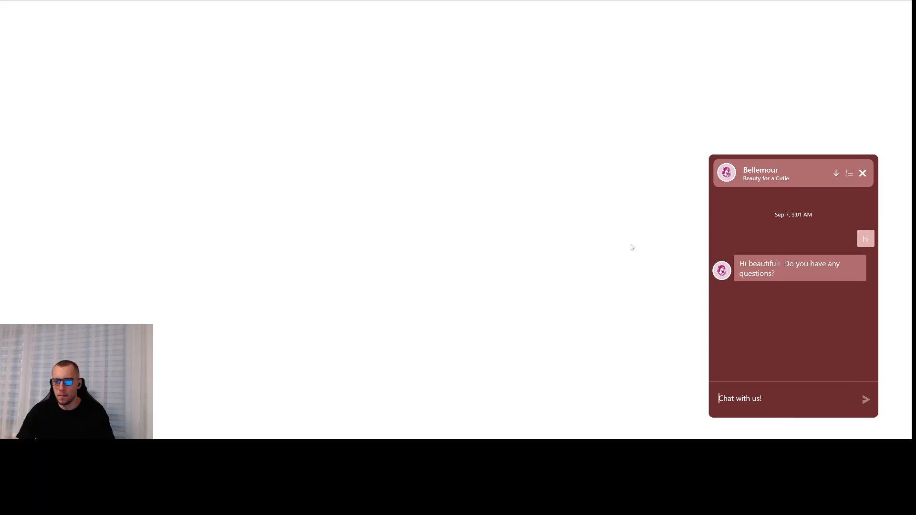
scroll(639, 249, down, 3)
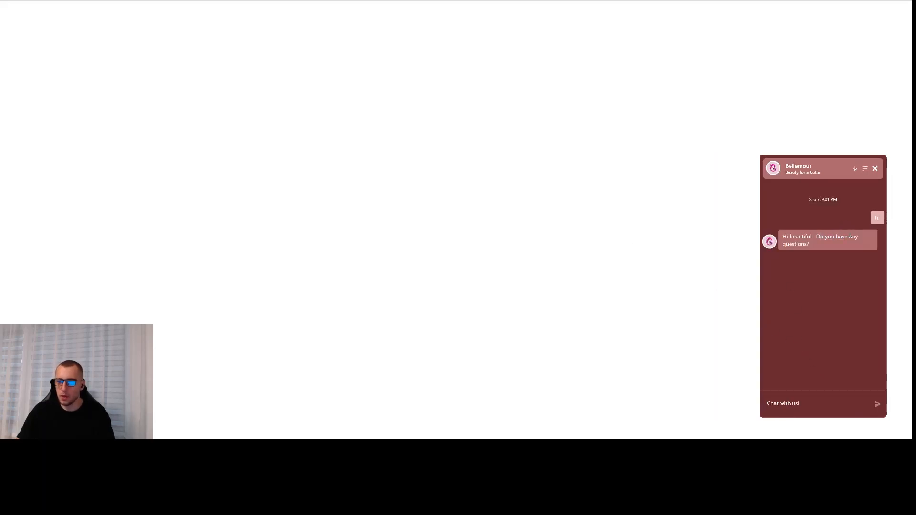
- Ask the bot 'What is mascara?' and read its answer
click(789, 398)
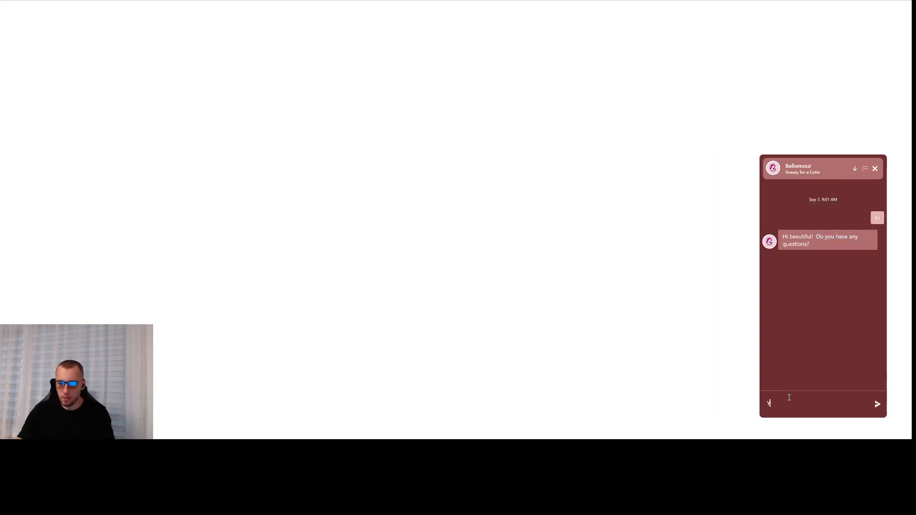
text(W)
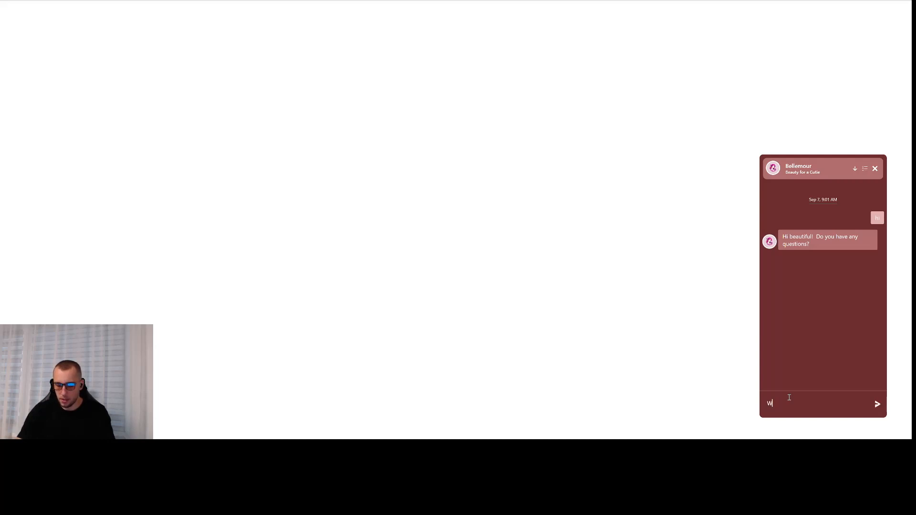
text(hat is mascara?)
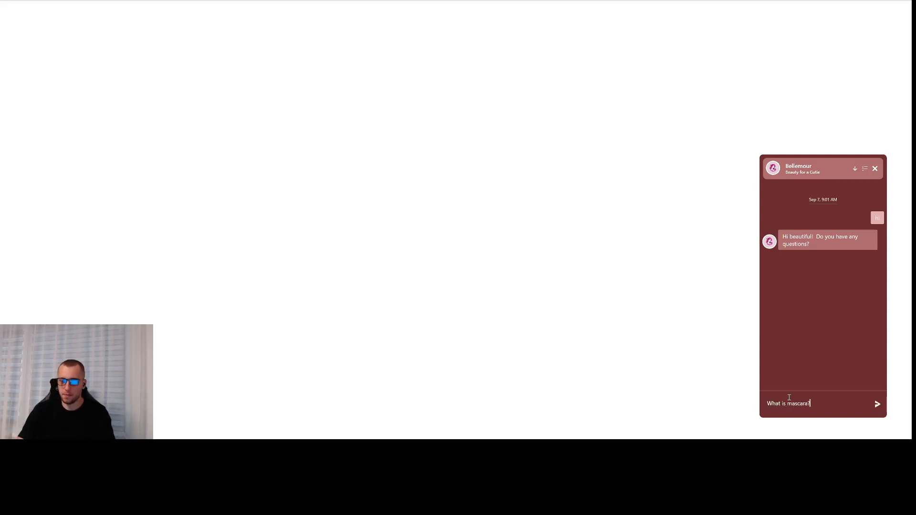
key(Return)
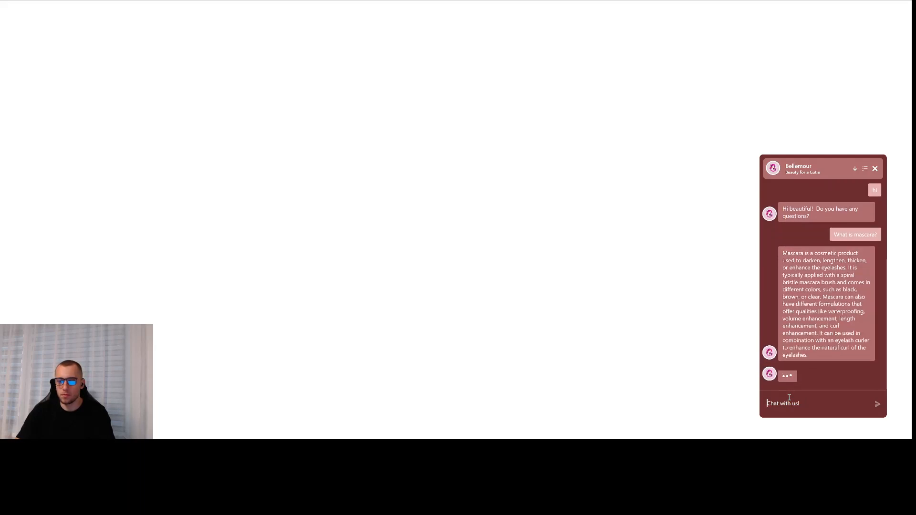
drag(808, 261, 836, 269)
click(834, 262)
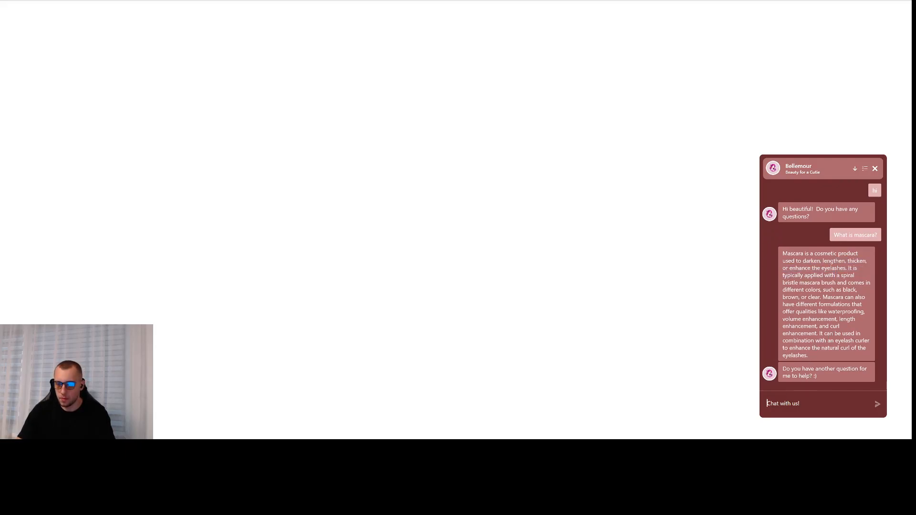
drag(803, 319, 809, 336)
click(810, 337)
- Ask the bot 'What is SPF?'
text(What)
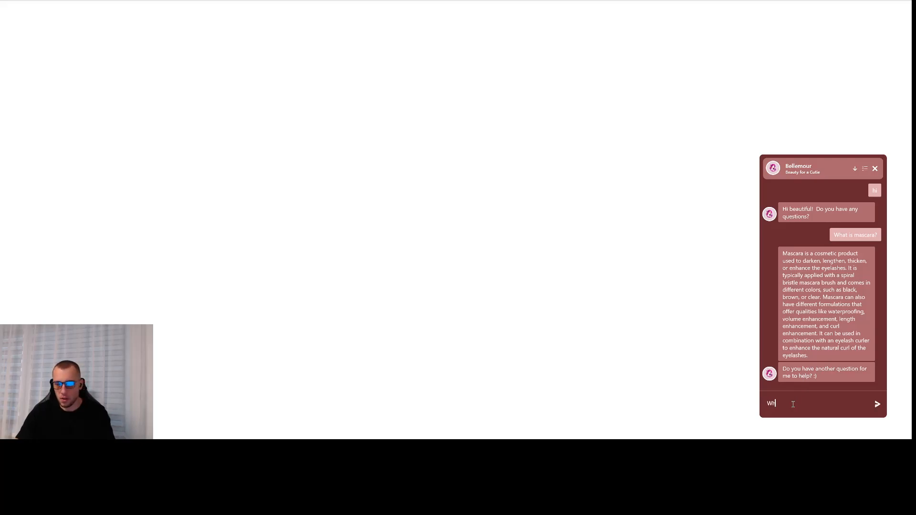
text( is S)
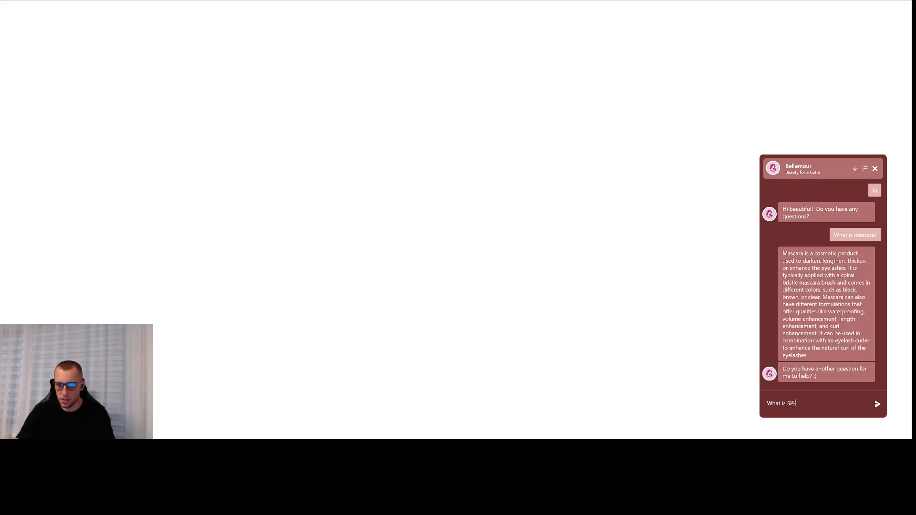
text(?)
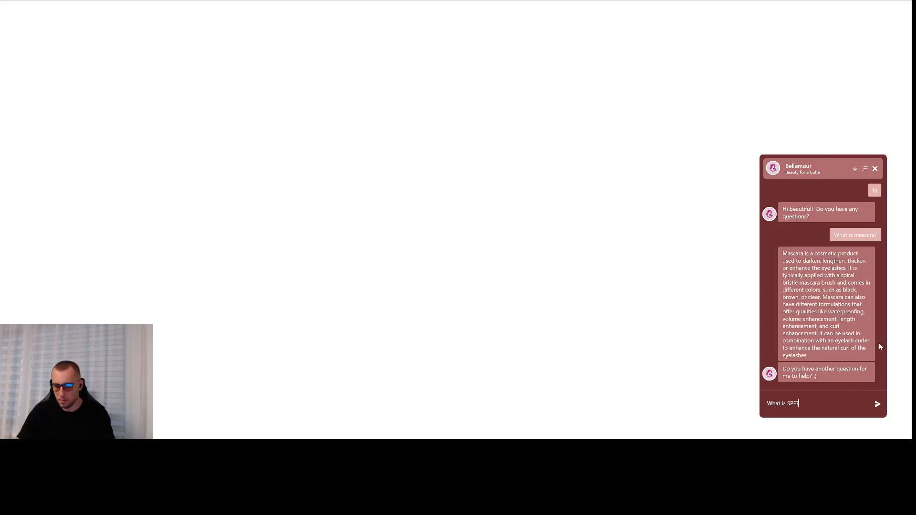
key(Return)
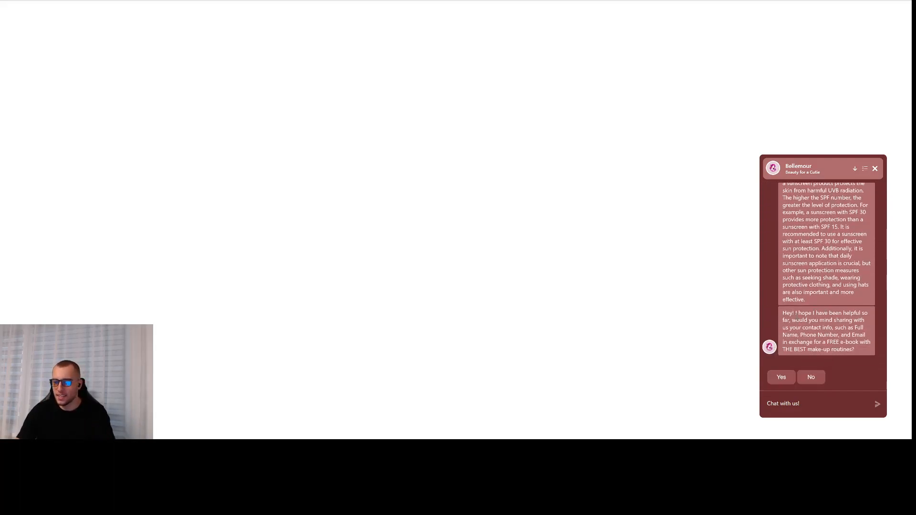
- Agree to share contact details in exchange for the free e-book
scroll(802, 312, up, 2)
scroll(811, 287, down, 2)
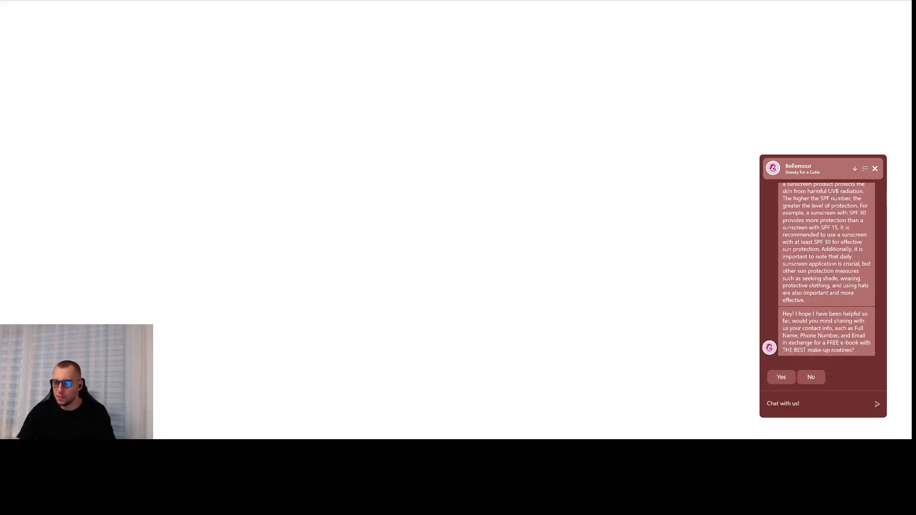
scroll(828, 270, up, 2)
scroll(820, 286, down, 2)
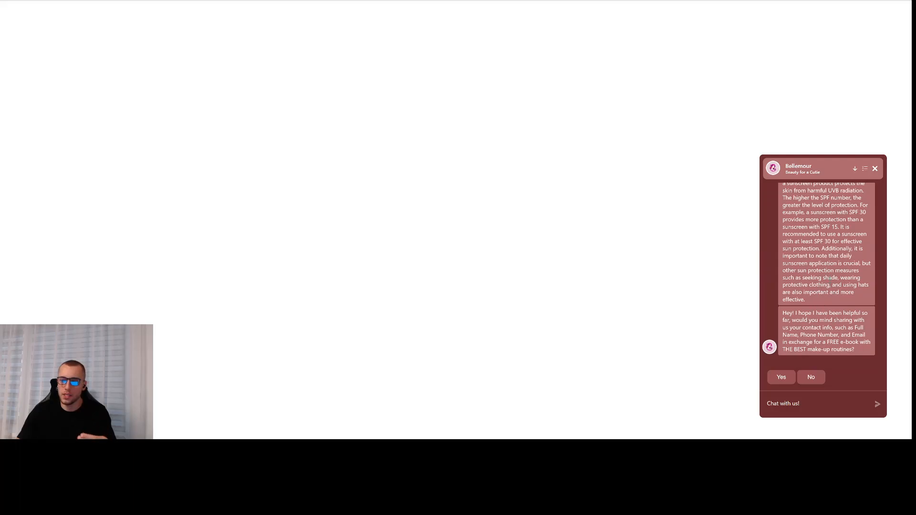
scroll(829, 278, up, 4)
scroll(824, 289, down, 4)
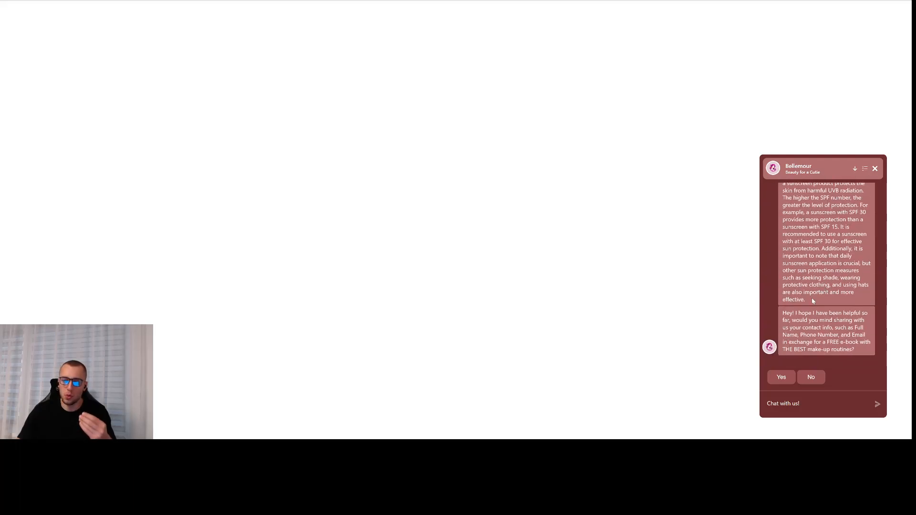
click(782, 377)
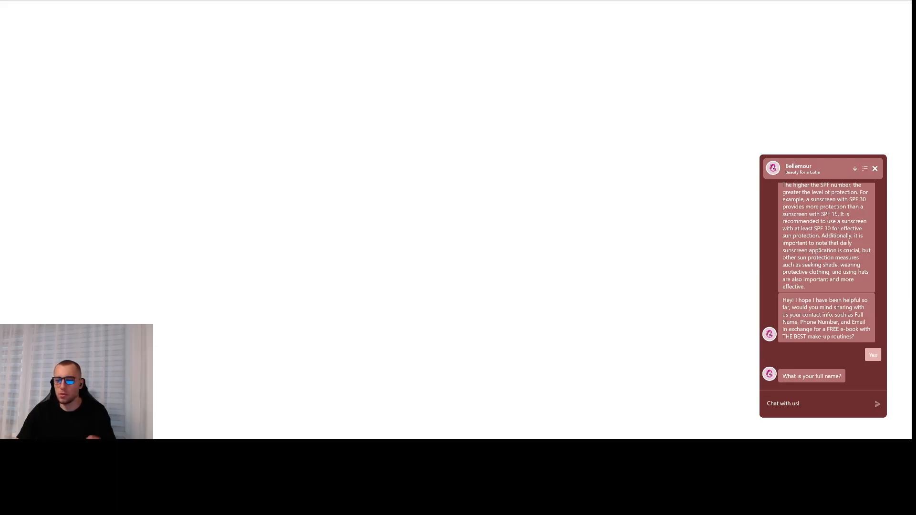
- Reply with the user's full name, phone number (correcting a typo) and email address
text(MAxine)
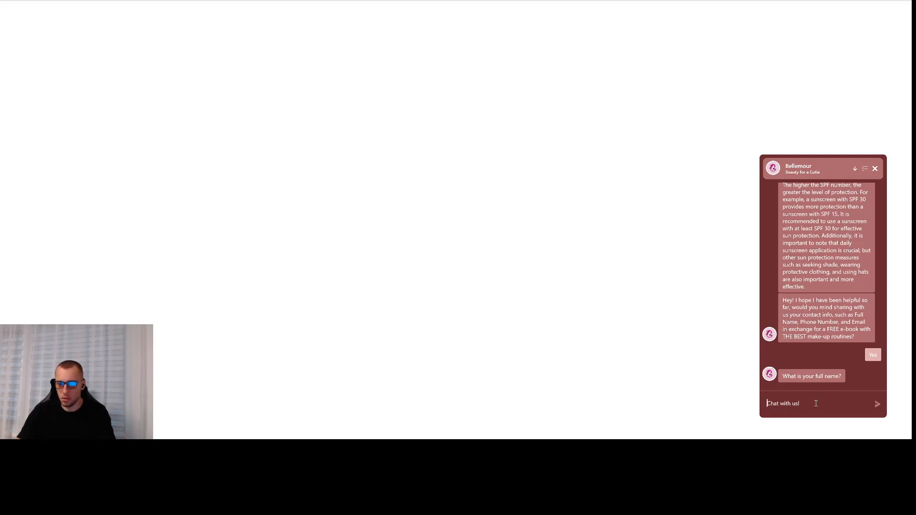
key(Return)
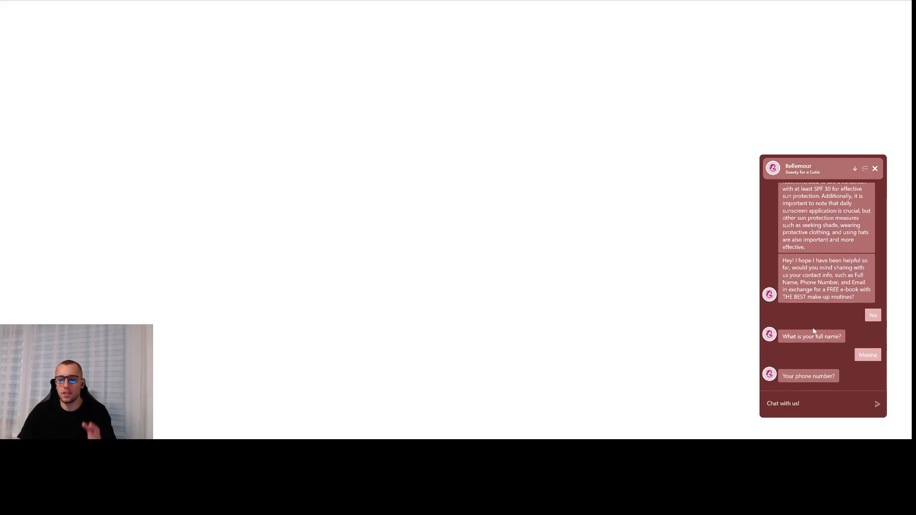
text(456456456)
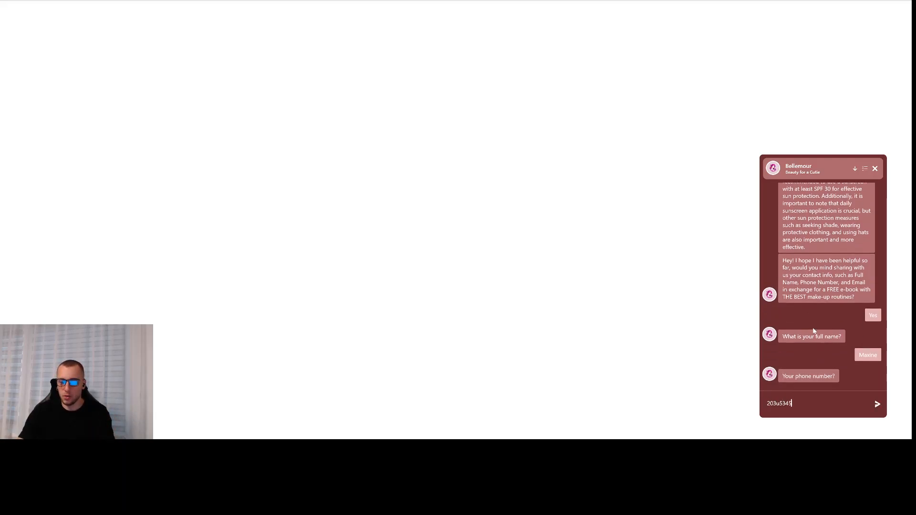
key(ctrl+a)
key(BackSpace)
text(458234)
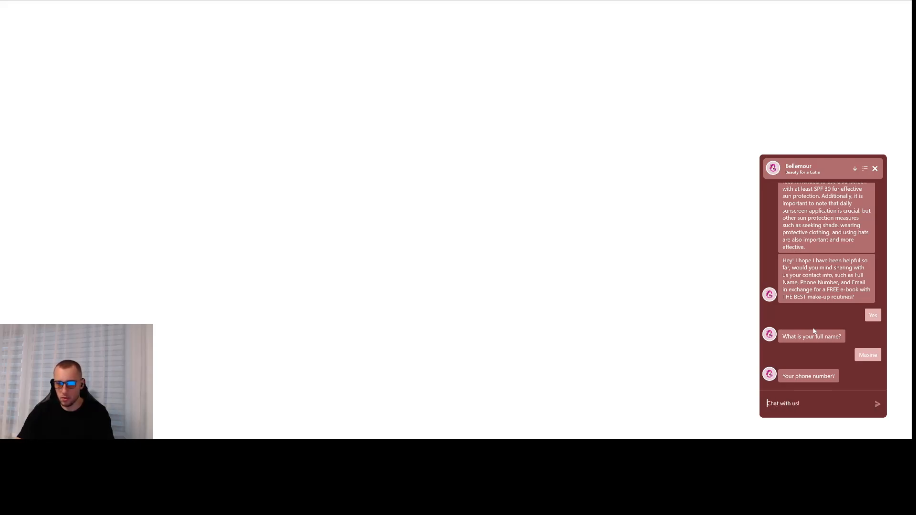
key(Return)
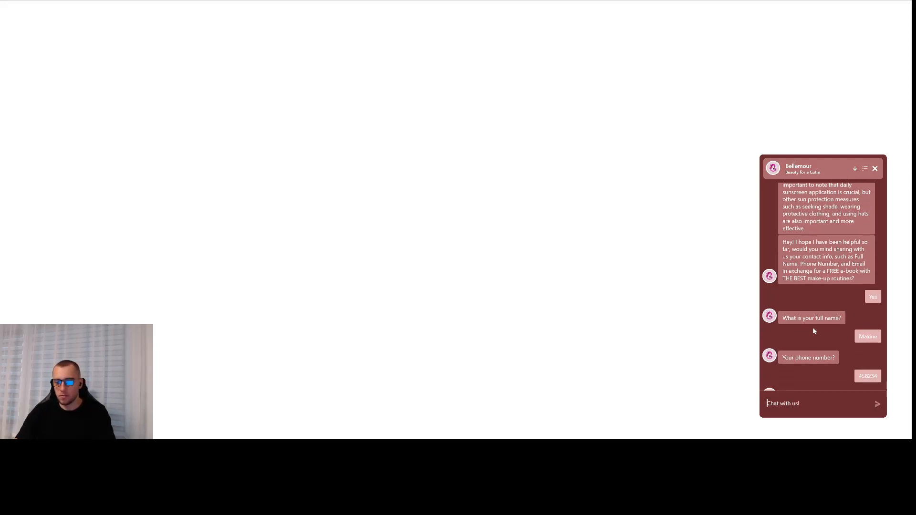
key(Return)
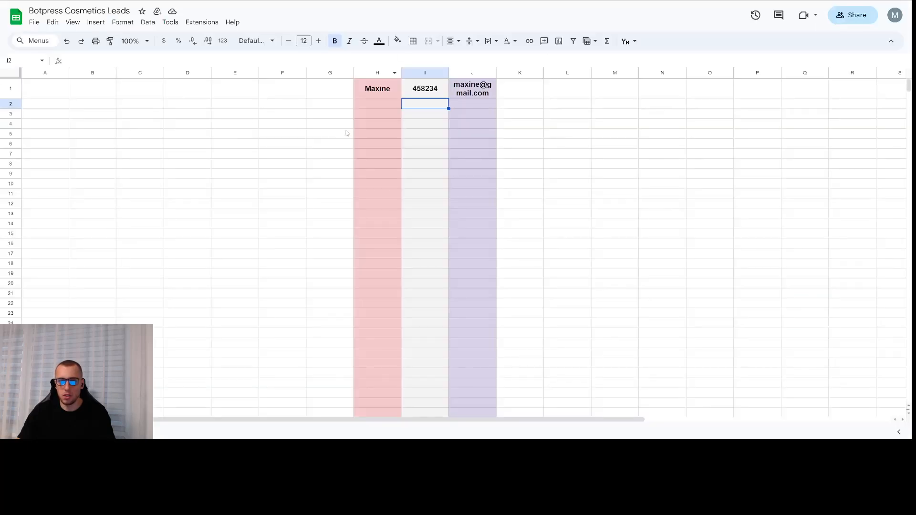
- Check the lead's name, phone and email saved in cells H1, I1 and J1
click(375, 102)
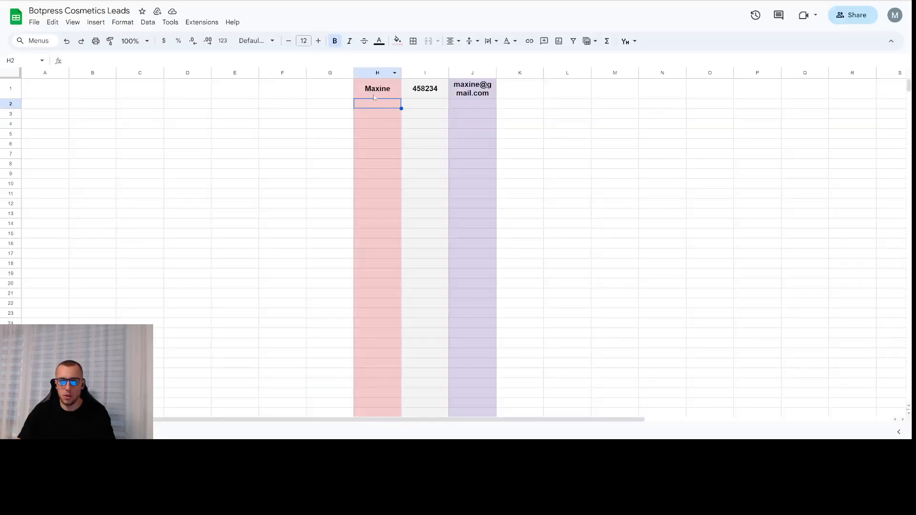
click(374, 91)
click(422, 91)
click(382, 91)
click(422, 91)
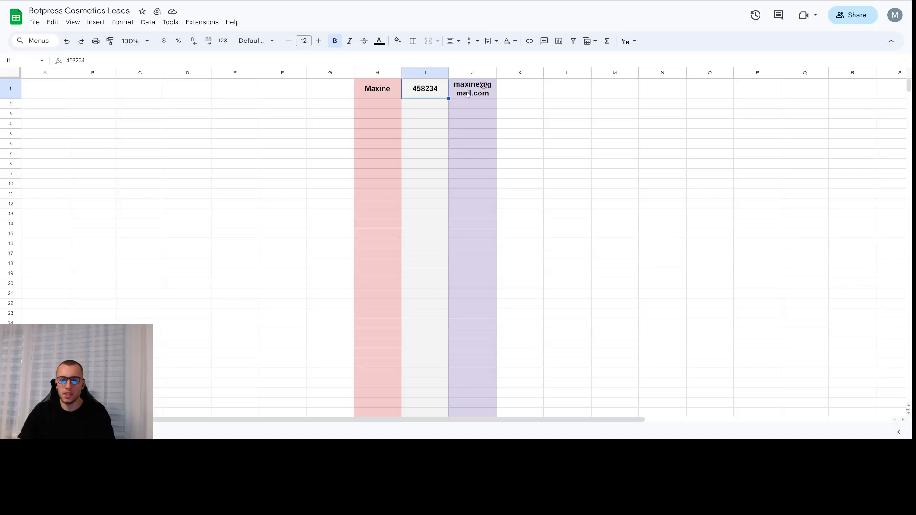
click(468, 94)
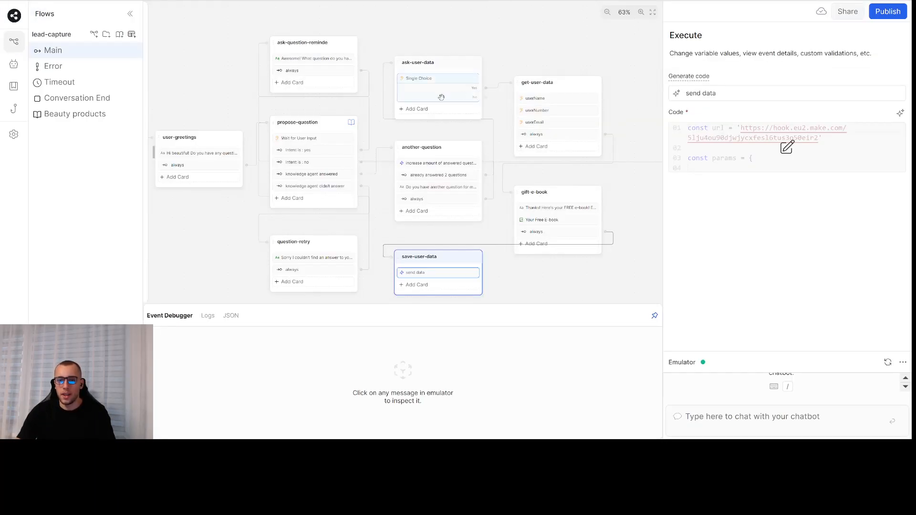
drag(456, 51, 610, 56)
drag(320, 58, 372, 64)
- Move the Start and user-greetings nodes left into a tidy layout
drag(321, 149, 235, 143)
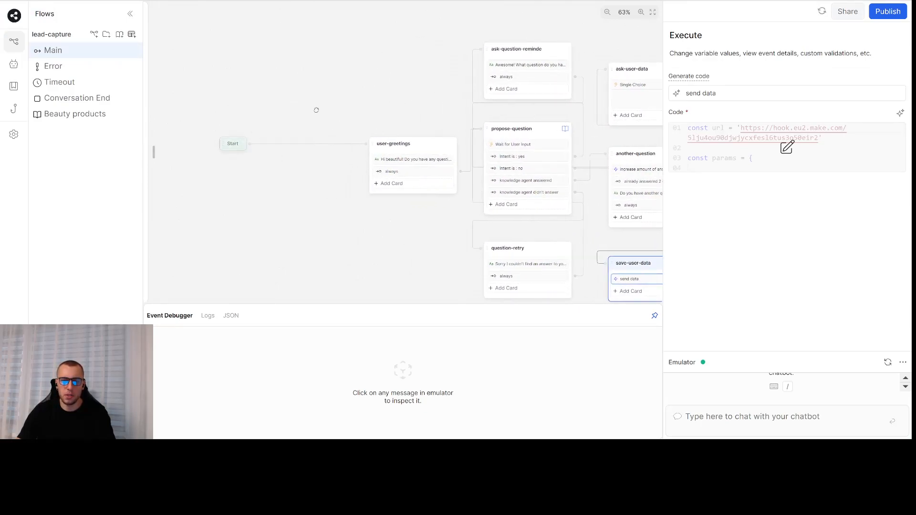
drag(355, 112, 340, 120)
scroll(340, 119, up, 4)
click(446, 205)
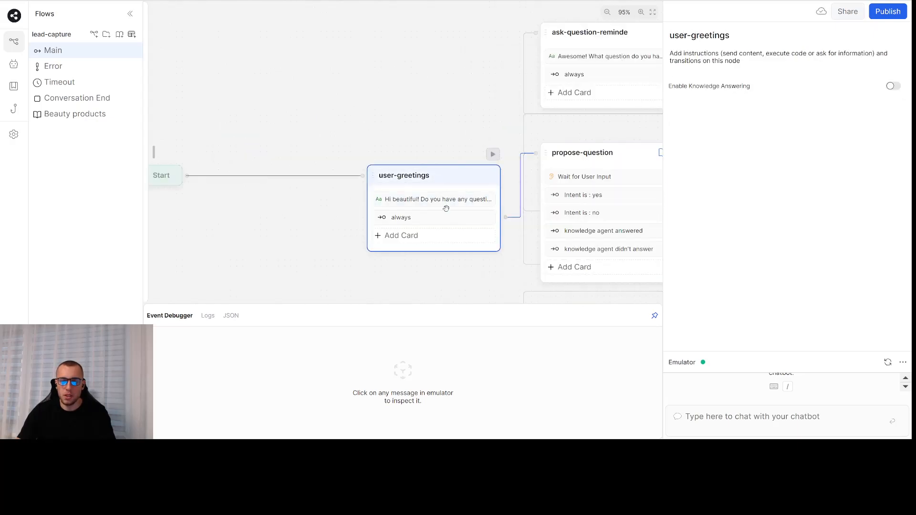
click(446, 205)
drag(455, 180, 312, 180)
drag(416, 100, 271, 77)
- Reposition propose-question and align question-retry beneath it
mouse_move(478, 133)
mouse_down()
mouse_move(399, 139)
mouse_move(467, 137)
mouse_up()
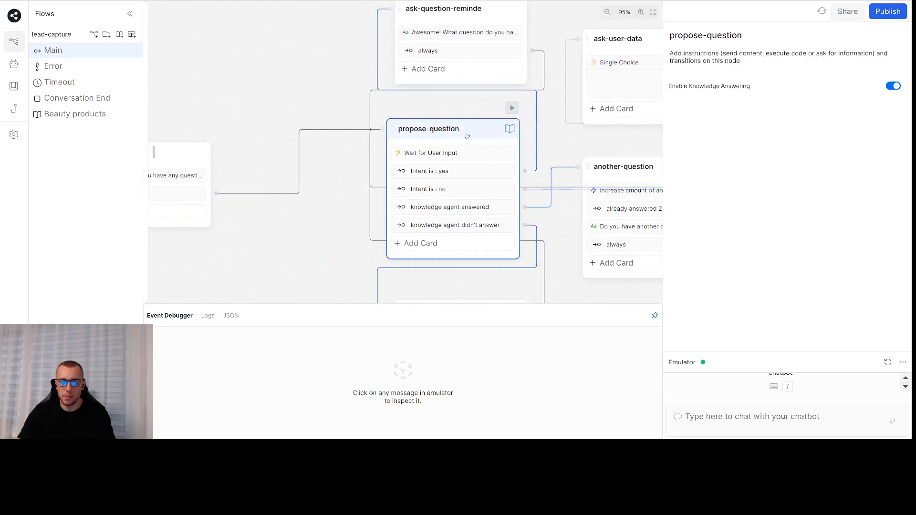
click(300, 82)
scroll(342, 125, down, 3)
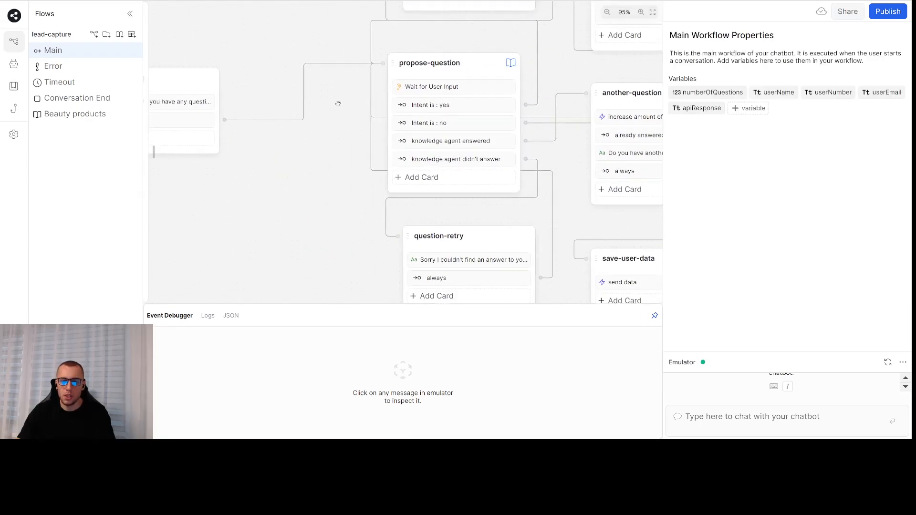
click(451, 269)
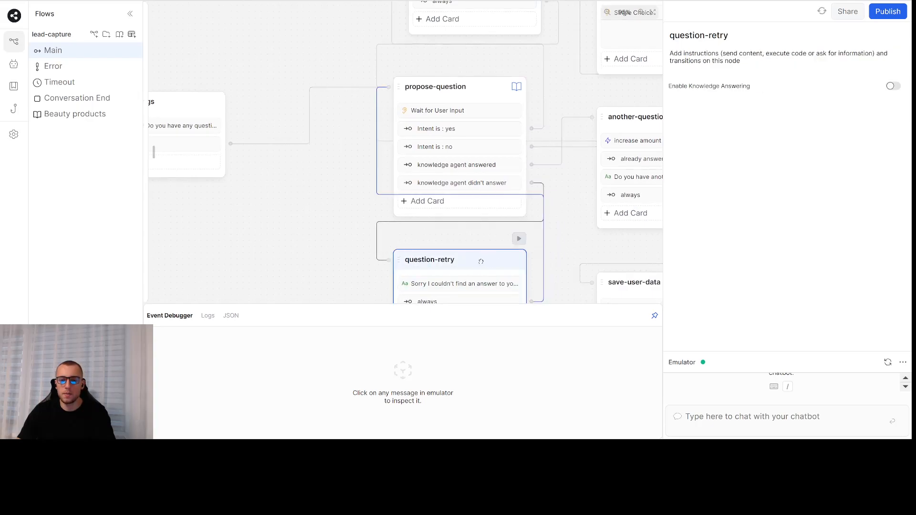
click(368, 208)
drag(458, 109, 473, 109)
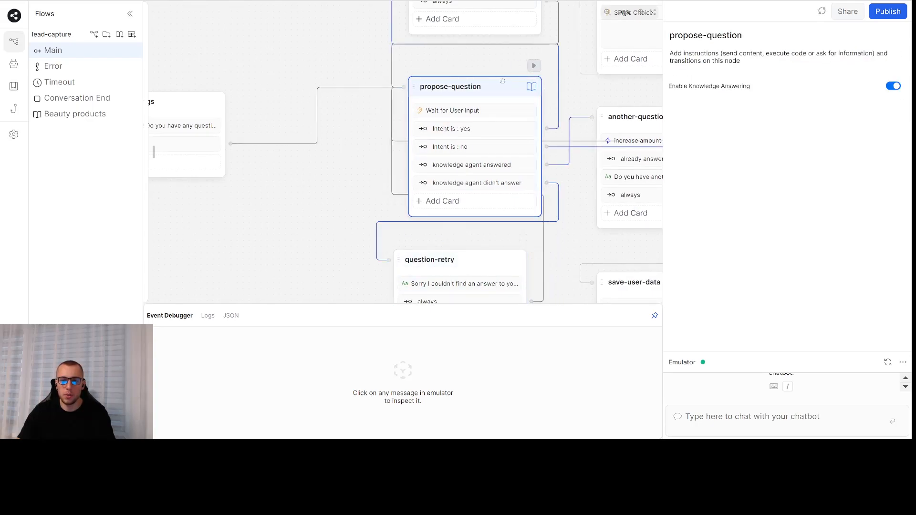
drag(489, 258, 504, 260)
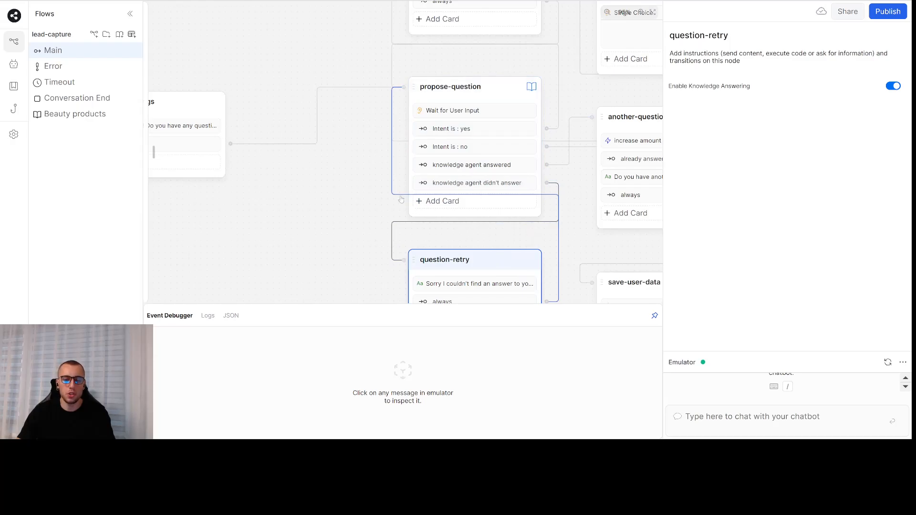
drag(352, 180, 310, 232)
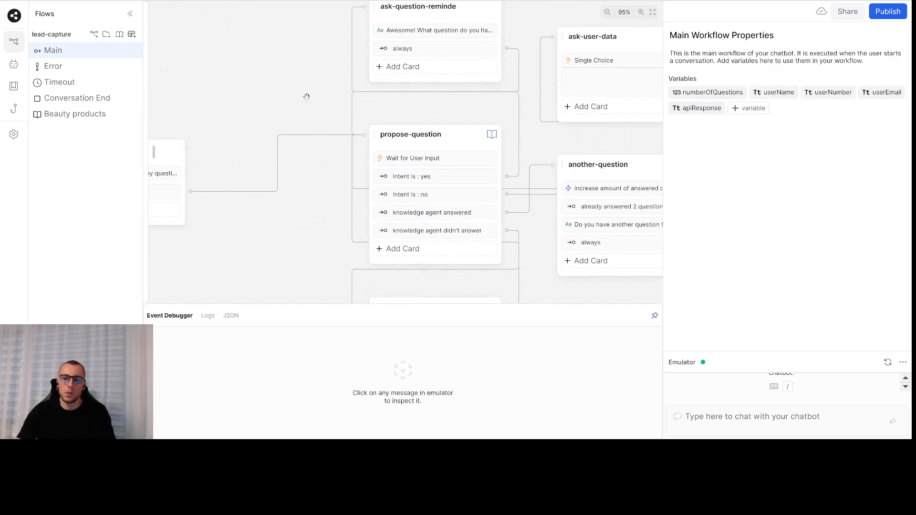
drag(306, 94, 296, 111)
- Inspect propose-question's Wait for User Input and 'Intent is : yes' cards, then open the Beauty products knowledge base
click(444, 151)
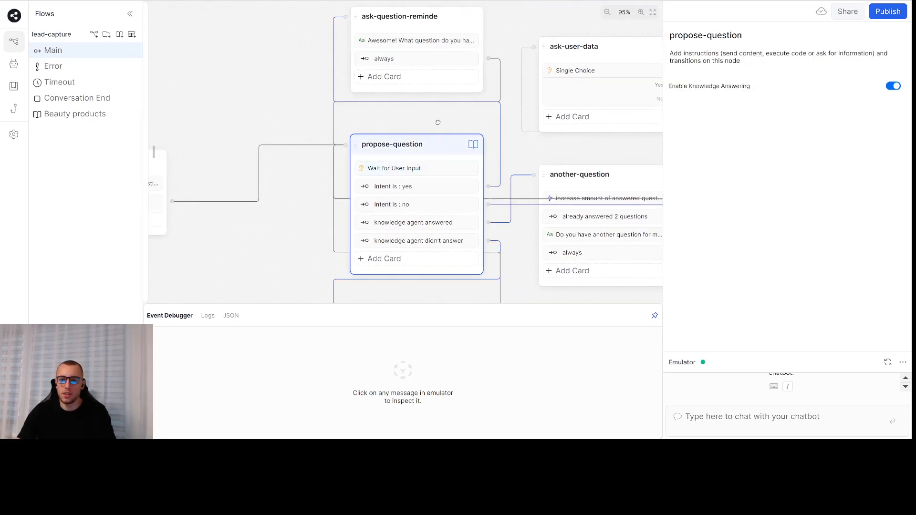
drag(436, 122, 415, 114)
click(416, 133)
click(396, 159)
click(401, 178)
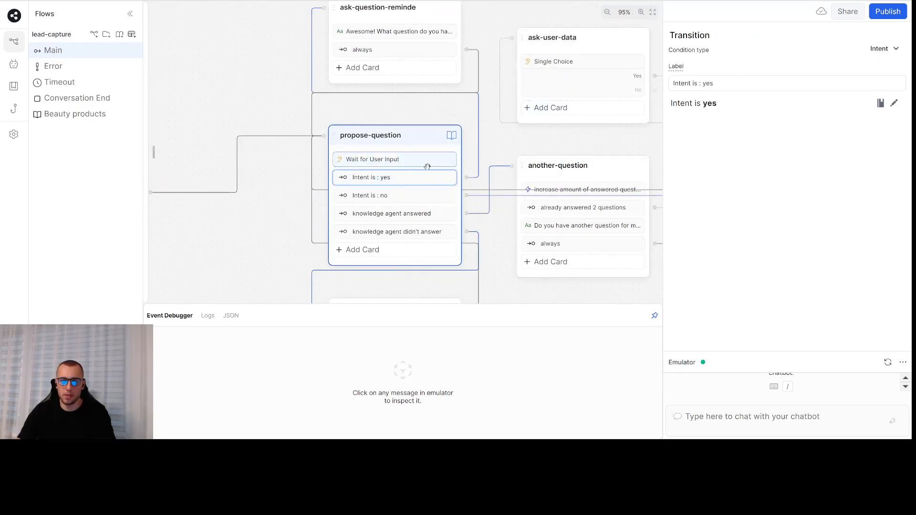
click(403, 166)
click(398, 176)
click(403, 164)
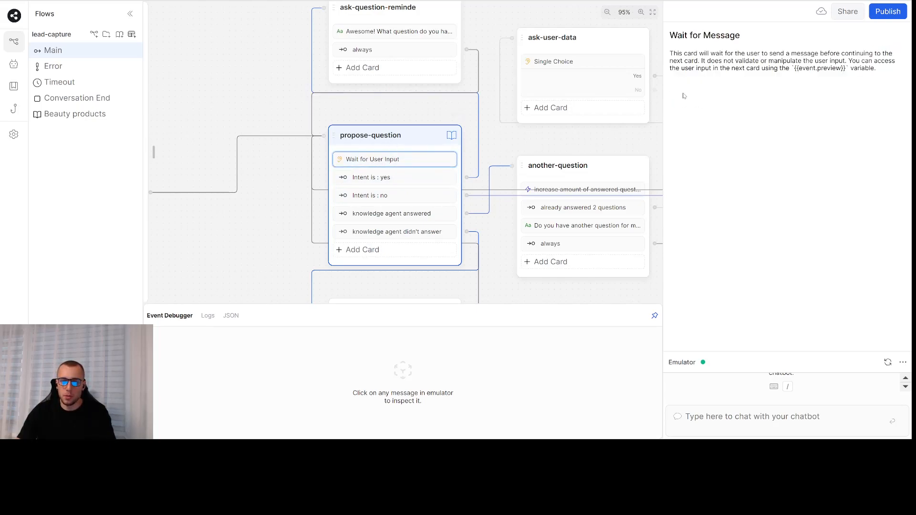
click(288, 193)
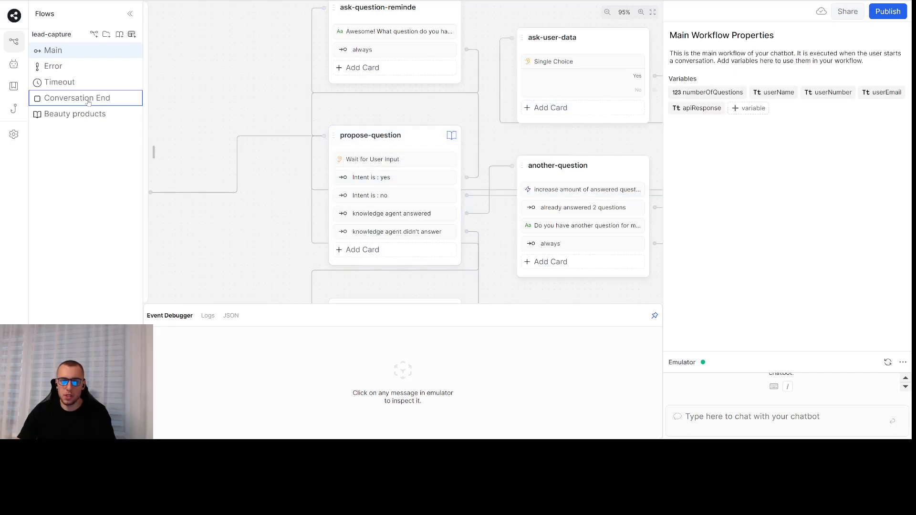
click(54, 115)
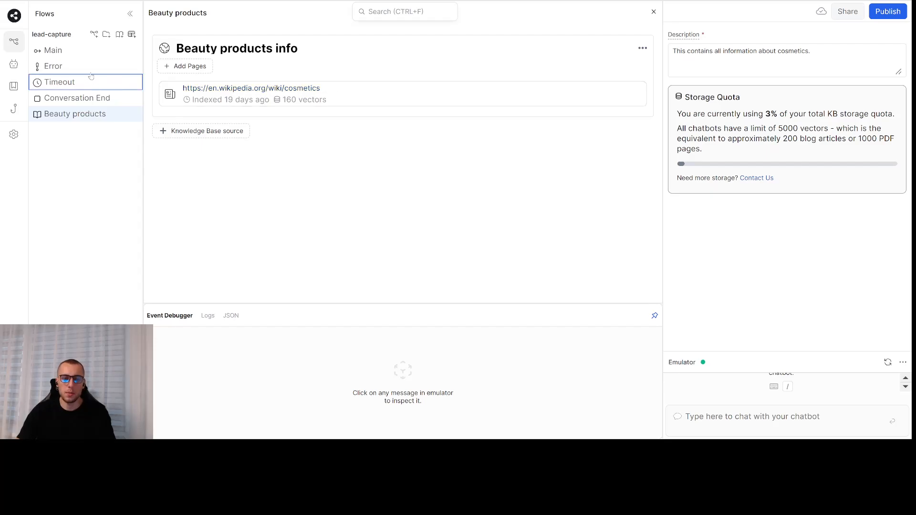
- Return to the Main flow and inspect propose-question's Wait for User Input and 'Intent is : yes' cards
click(54, 50)
scroll(284, 171, up, 5)
drag(223, 168, 342, 259)
scroll(368, 204, up, 2)
click(392, 152)
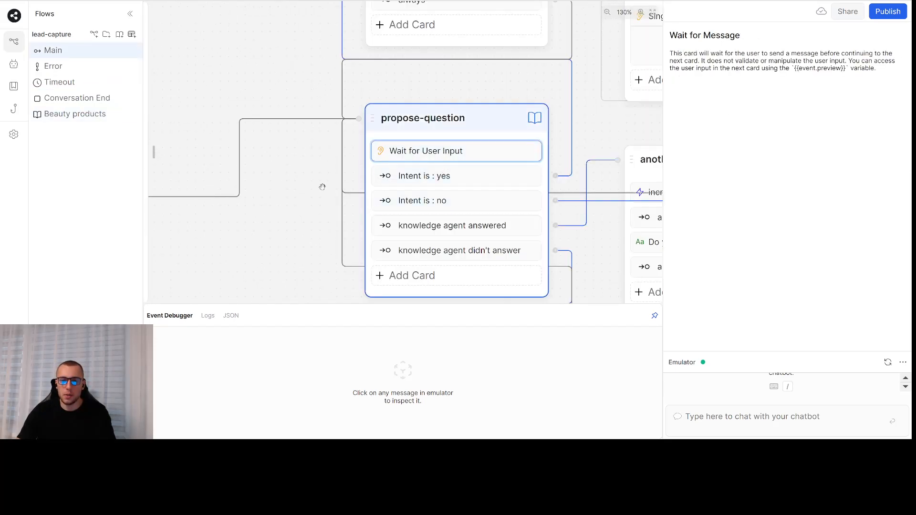
click(435, 178)
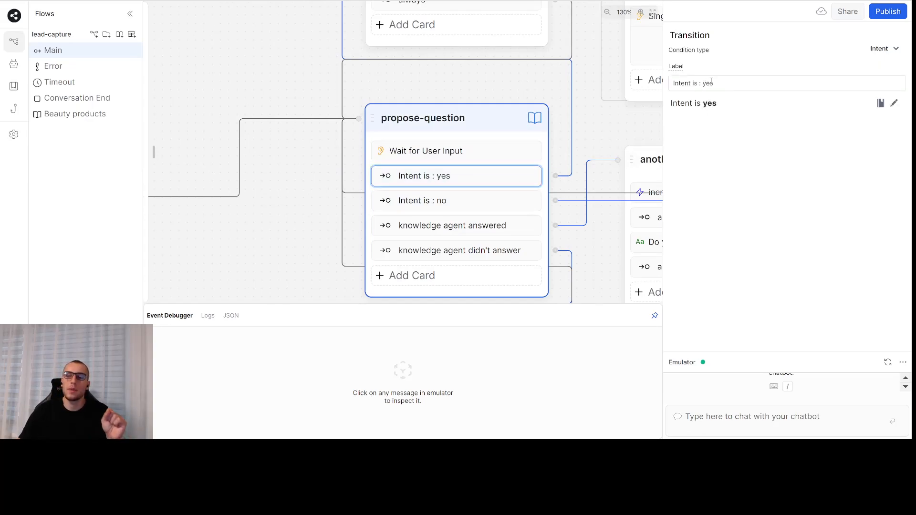
- View the user-greetings message text, then pan back across the later flow nodes
drag(313, 214, 575, 235)
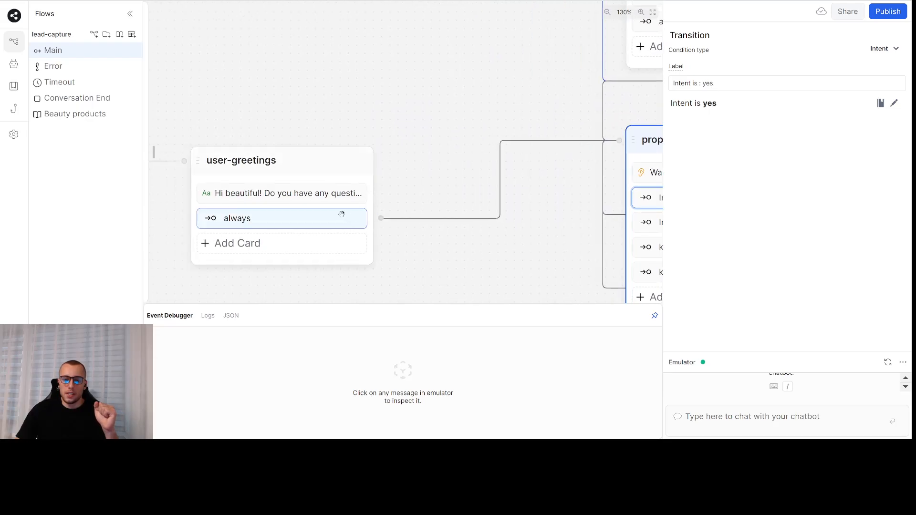
click(342, 195)
drag(517, 272, 384, 278)
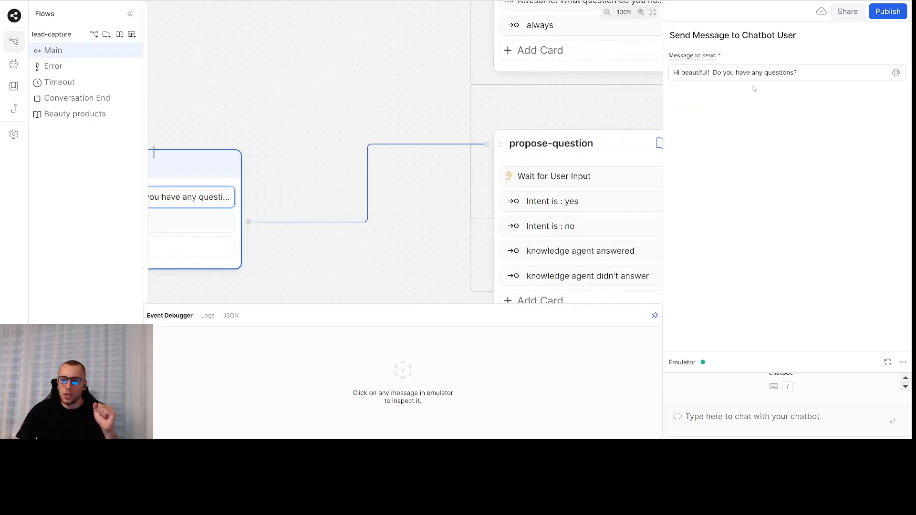
click(435, 115)
drag(542, 104, 389, 113)
- Pan the flow to reveal the lower nodes and read the question-reminder message
scroll(443, 113, down, 4)
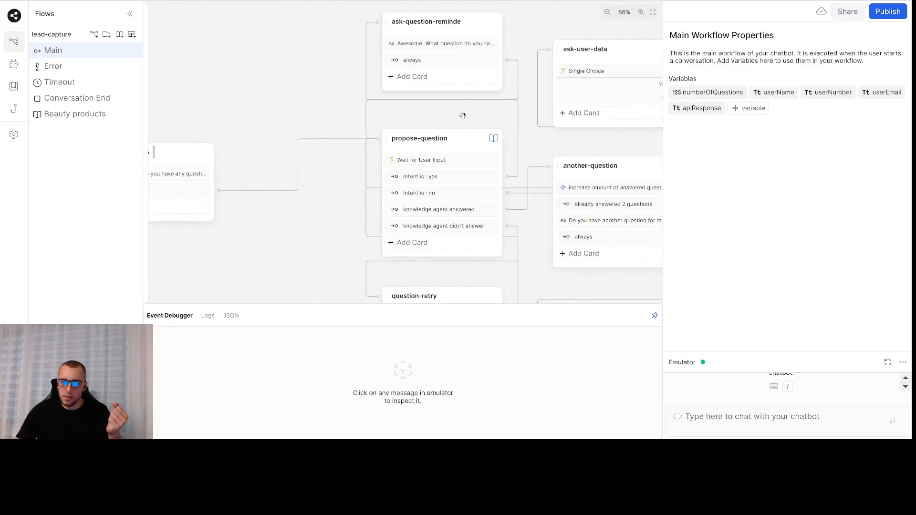
drag(458, 120, 507, 75)
drag(390, 209, 287, 170)
drag(461, 215, 406, 311)
drag(346, 53, 410, 146)
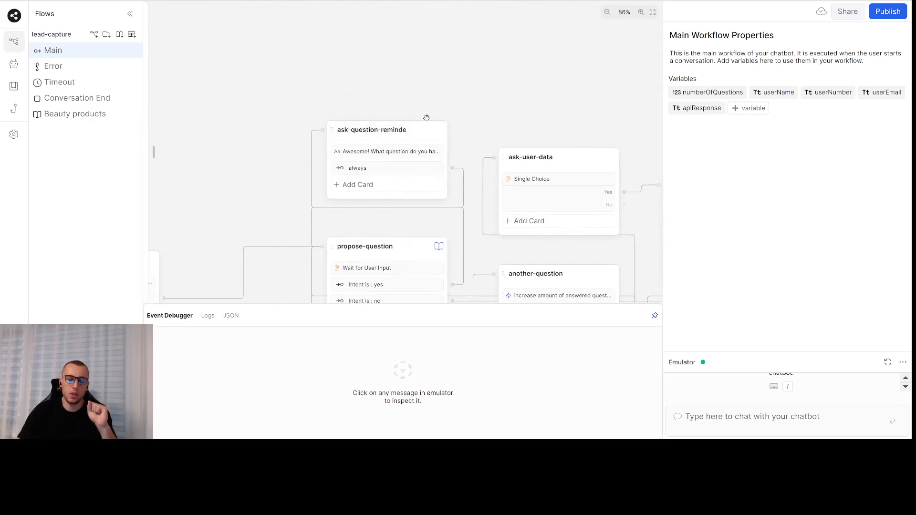
drag(419, 131, 425, 123)
click(412, 143)
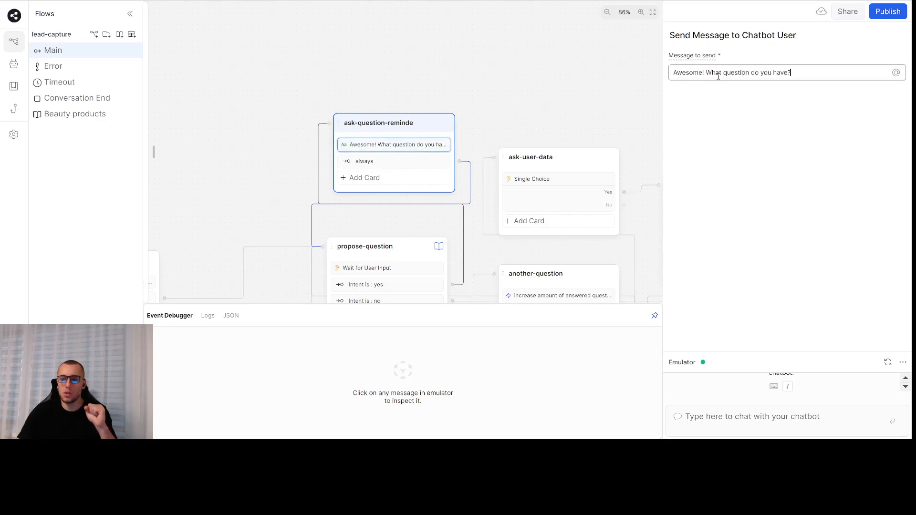
- Inspect propose-question's 'Intent is: no' and 'knowledge agent answered' transitions
drag(489, 71, 535, 31)
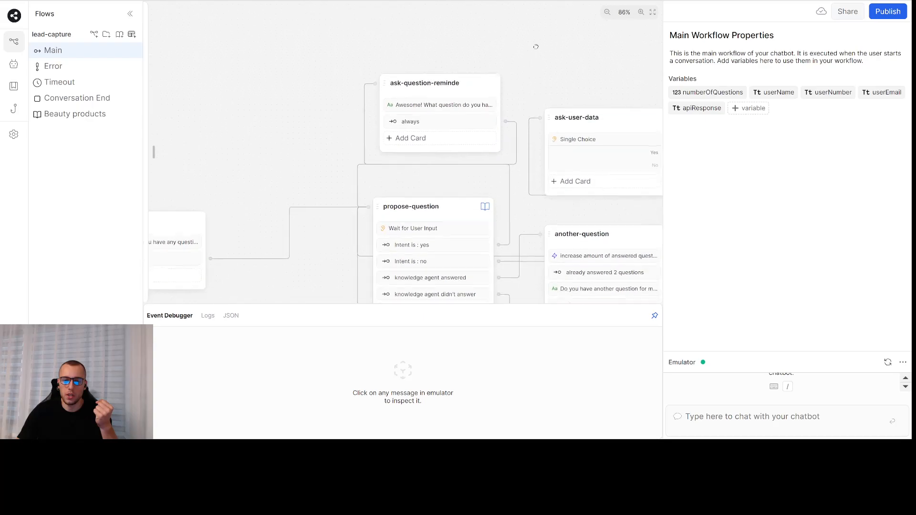
drag(446, 172, 435, 162)
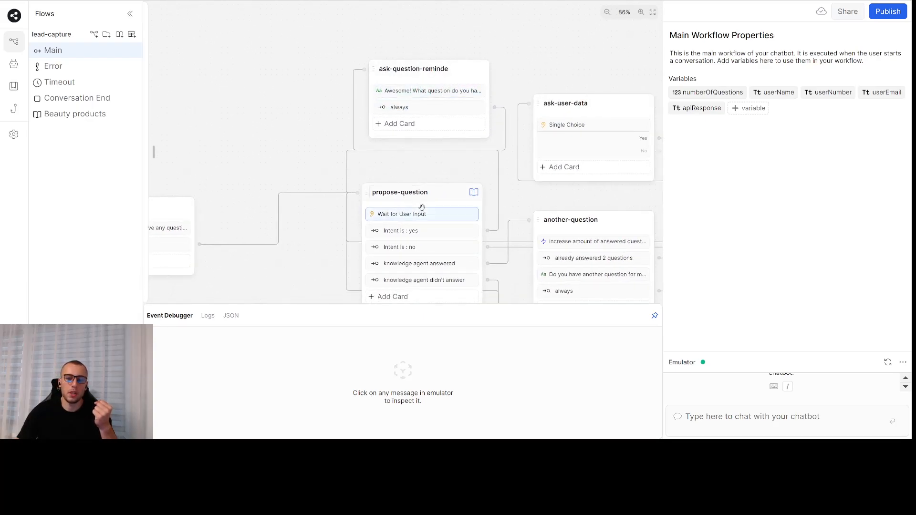
scroll(444, 172, down, 5)
click(472, 185)
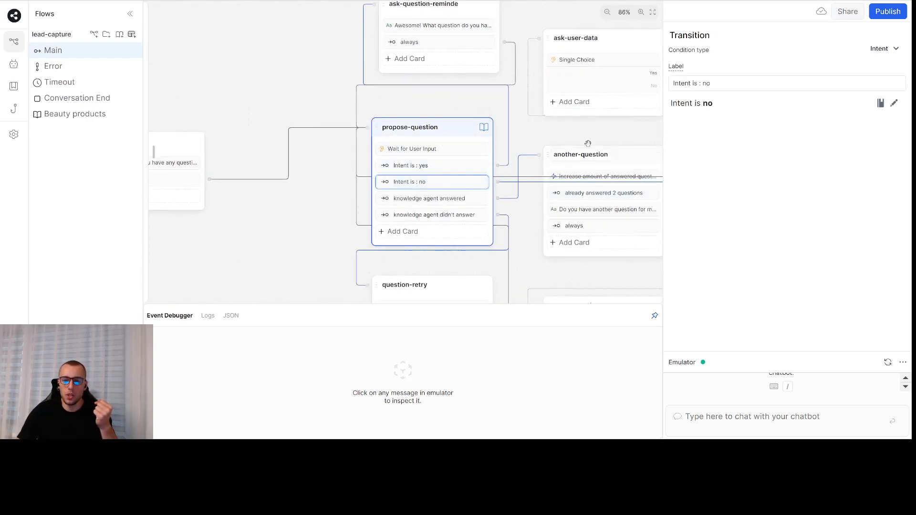
drag(588, 137, 560, 136)
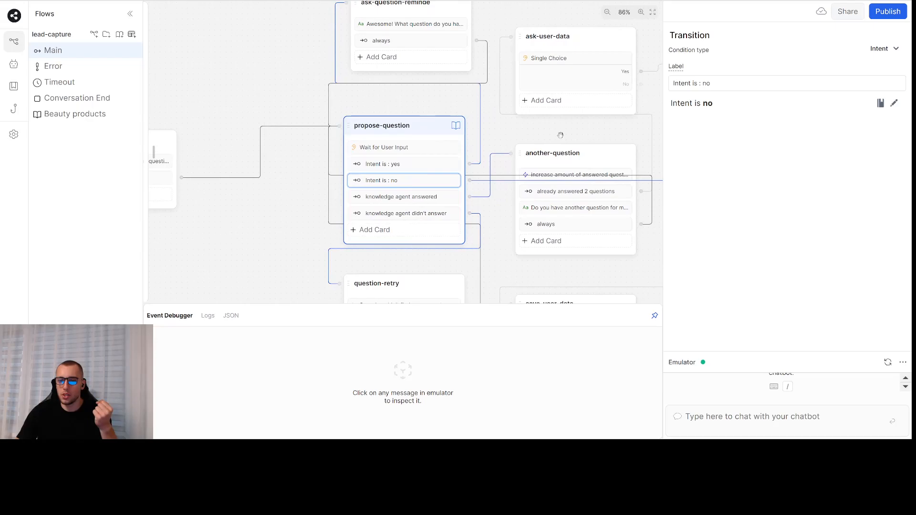
click(423, 197)
scroll(420, 166, down, 3)
scroll(419, 167, right, 3)
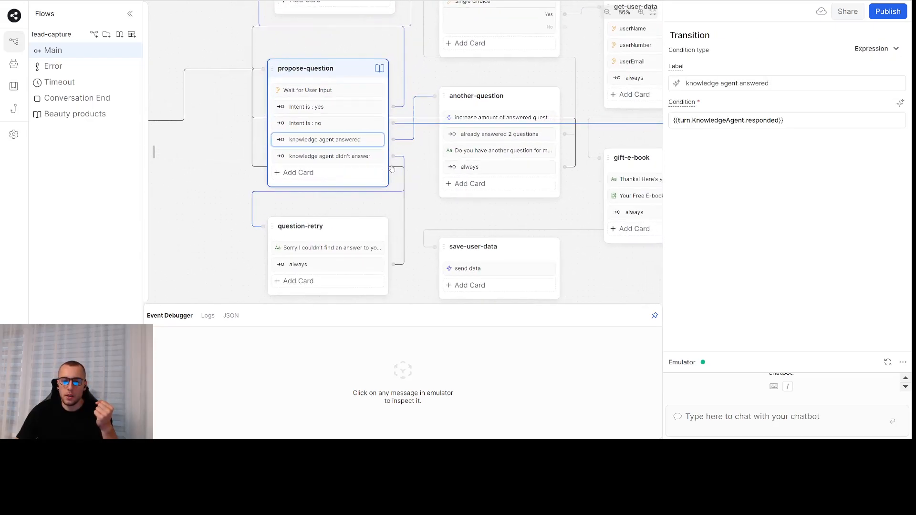
click(343, 70)
click(349, 142)
click(344, 70)
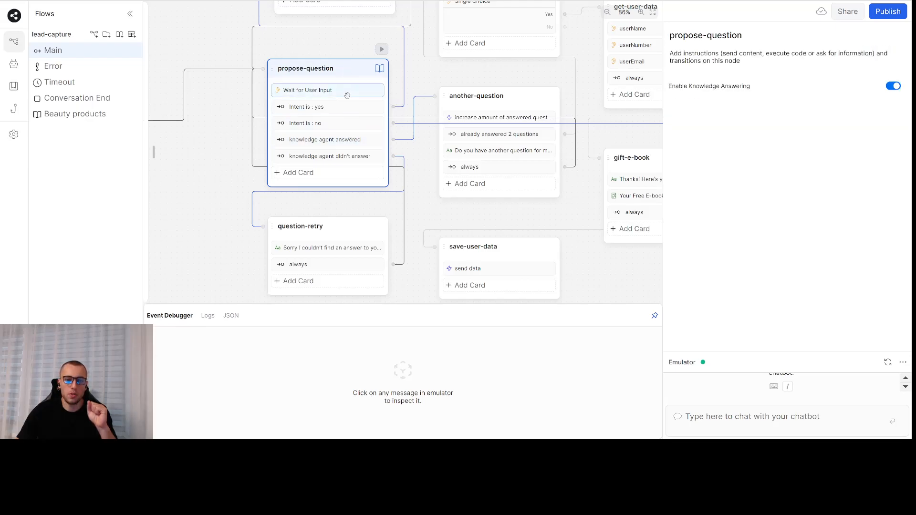
click(347, 141)
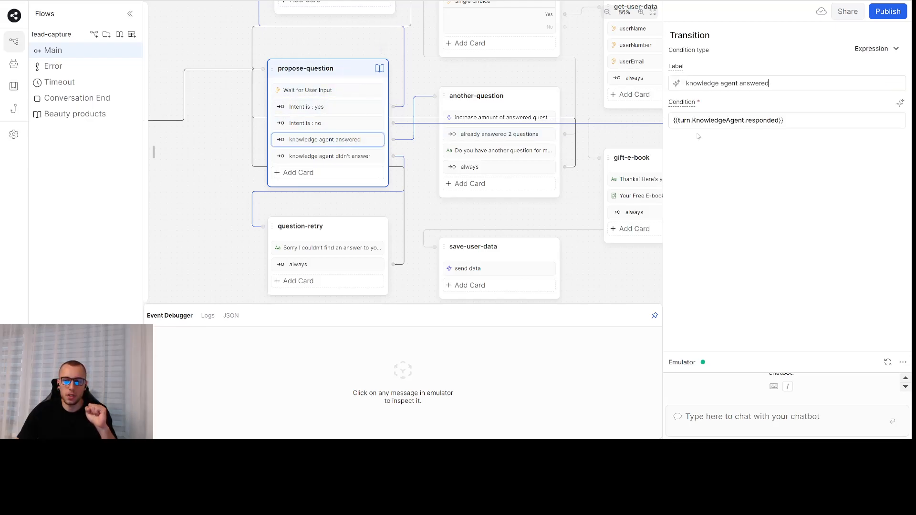
- Bring another-question back into view and open its answered-questions counter code
drag(418, 153, 16, 152)
drag(486, 152, 657, 165)
drag(381, 157, 574, 161)
click(470, 110)
click(489, 108)
click(462, 131)
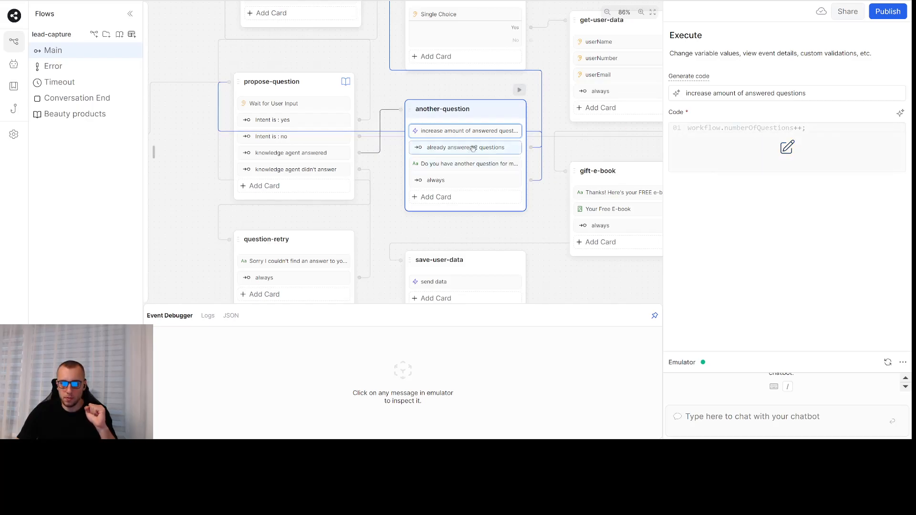
- Check the 'already answered 2 questions' condition, then open ask-user-data's free e-book Yes/No question
click(473, 148)
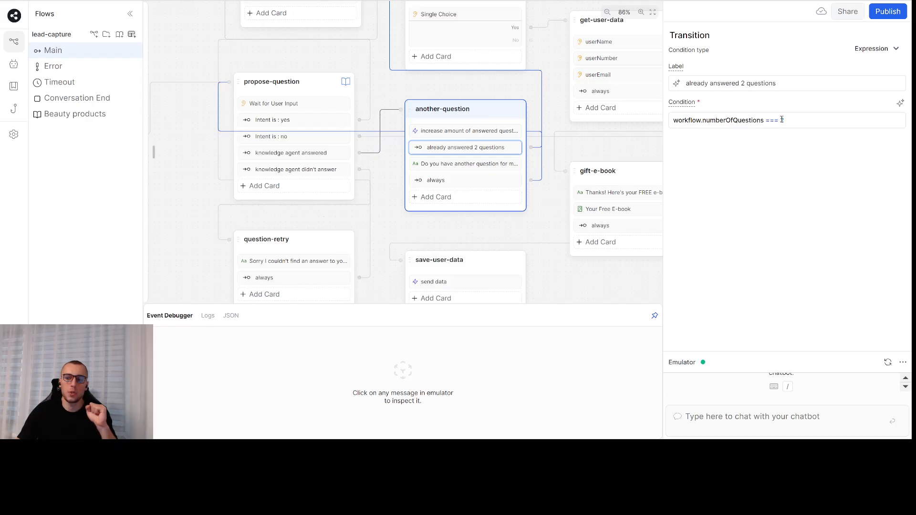
drag(556, 80, 455, 164)
click(376, 105)
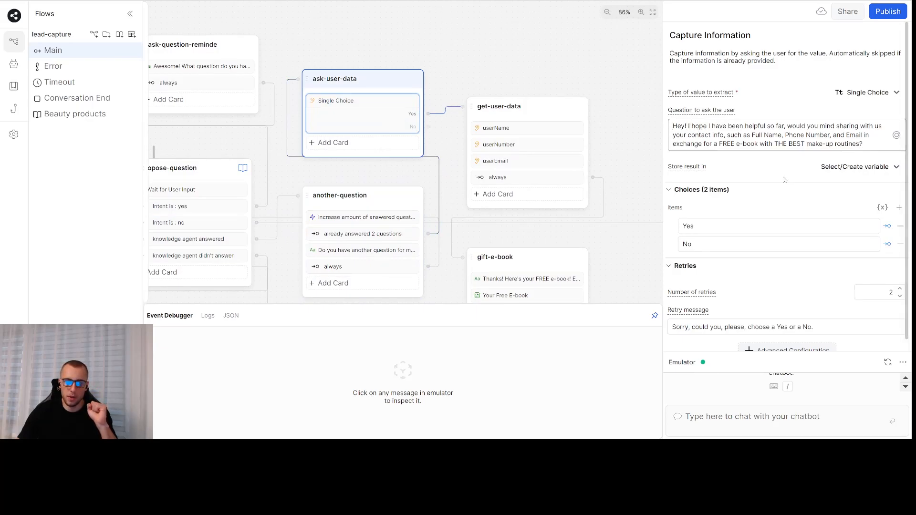
- Review another-question's counter code, 2-questions condition and follow-up message
click(384, 223)
click(363, 234)
click(362, 250)
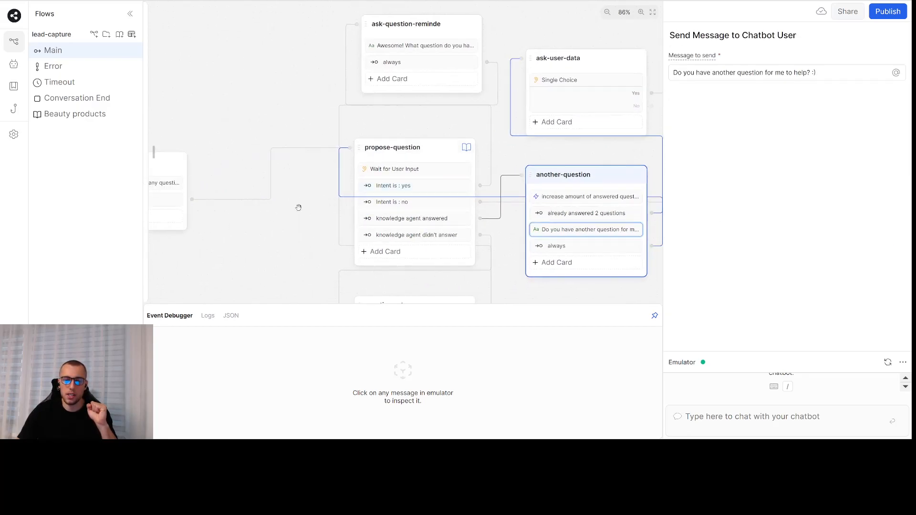
drag(317, 202, 229, 168)
drag(593, 249, 371, 203)
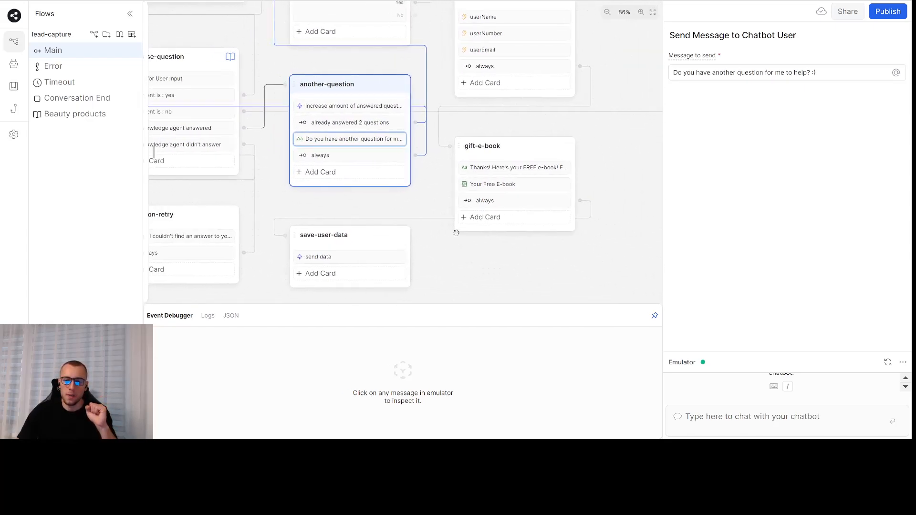
- Look over gift-e-book's thank-you message and save-user-data's send data code
click(469, 168)
drag(392, 213, 463, 204)
click(431, 246)
drag(558, 258, 524, 262)
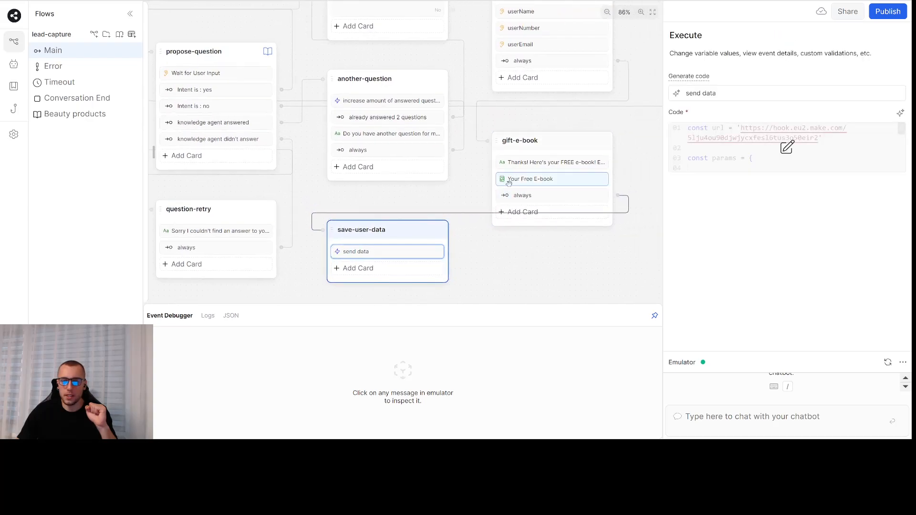
click(528, 162)
click(544, 139)
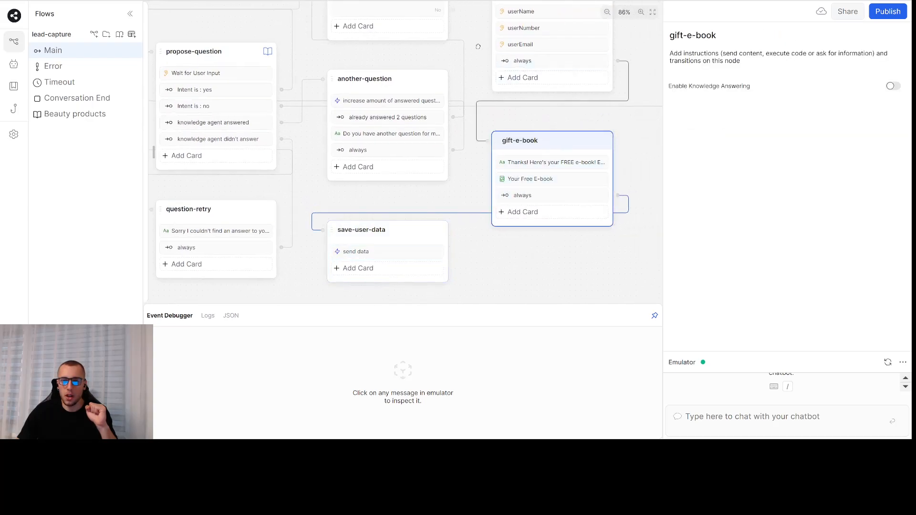
drag(478, 46, 441, 142)
drag(429, 52, 472, 82)
- Review ask-user-data's Yes/No question and the full-name, phone and email captures
click(386, 98)
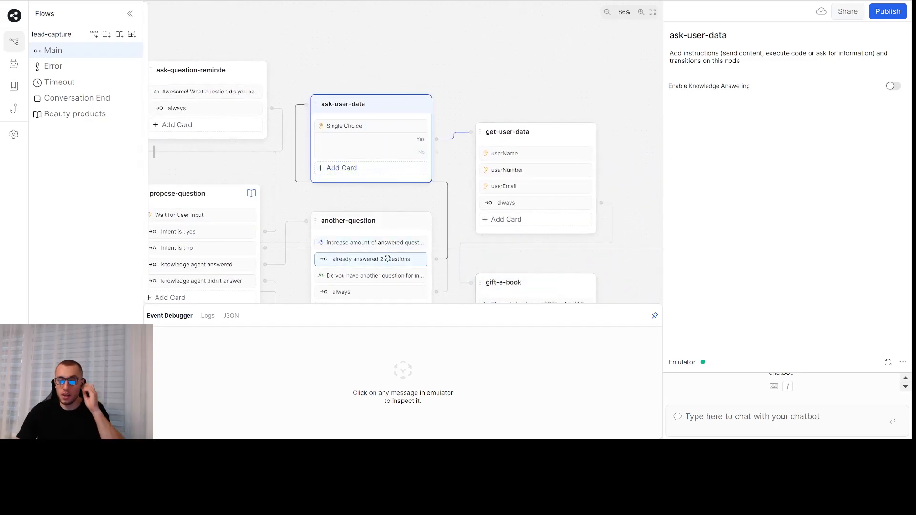
click(377, 126)
click(551, 133)
drag(579, 104, 523, 57)
click(487, 106)
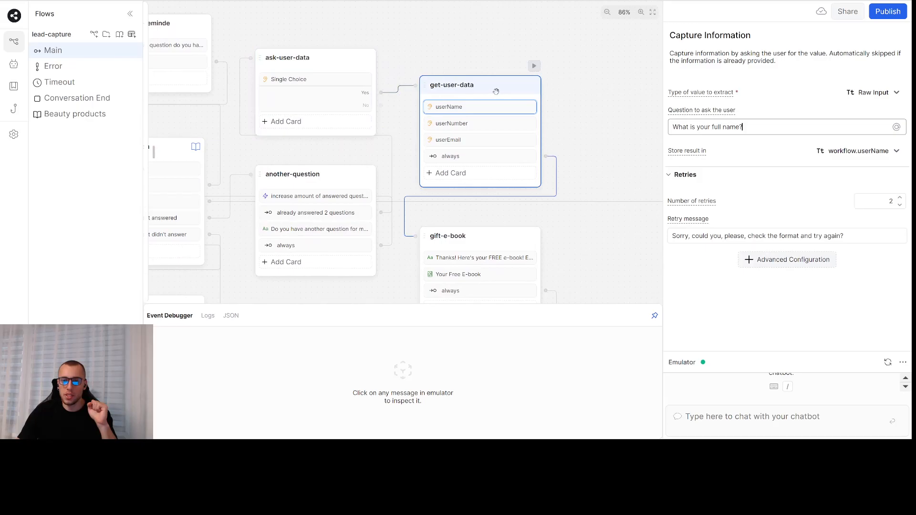
click(482, 124)
click(531, 138)
click(560, 65)
- Re-check gift-e-book's thank-you message and its Your Free E-book card
scroll(555, 67, down, 3)
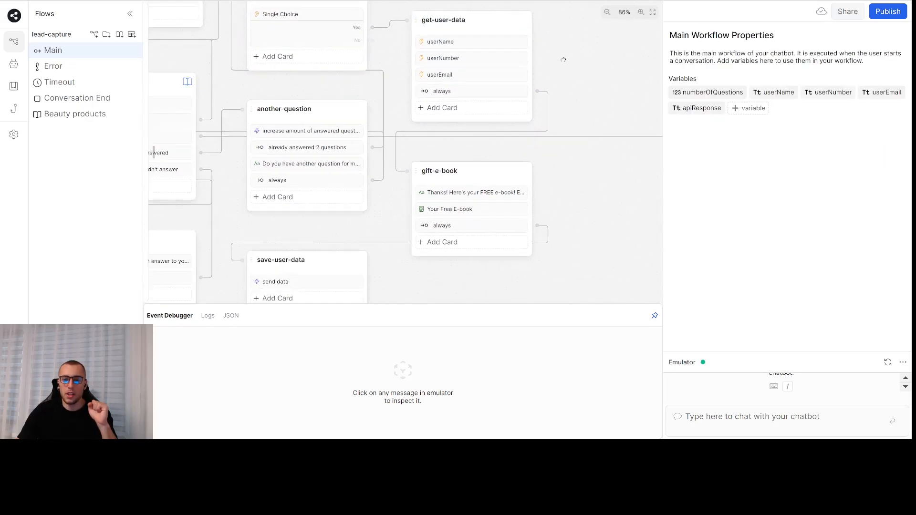
click(500, 167)
click(487, 178)
click(482, 196)
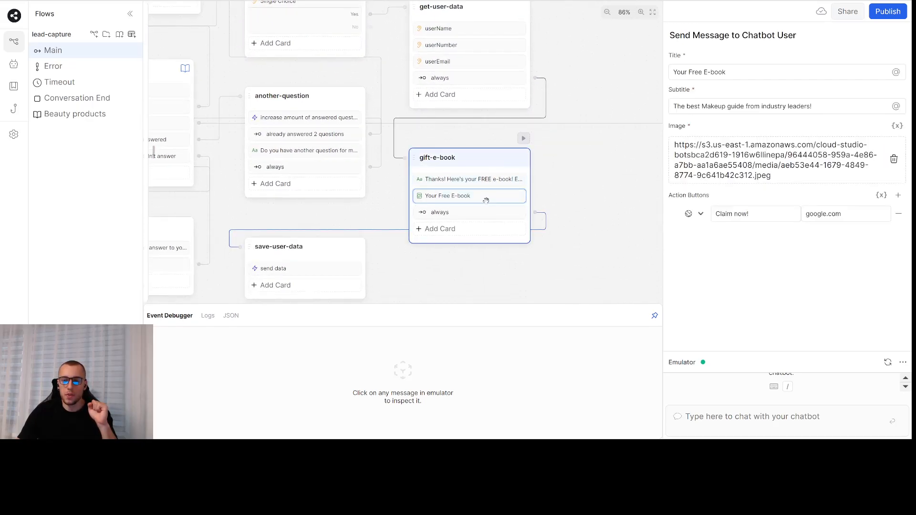
click(499, 180)
click(490, 196)
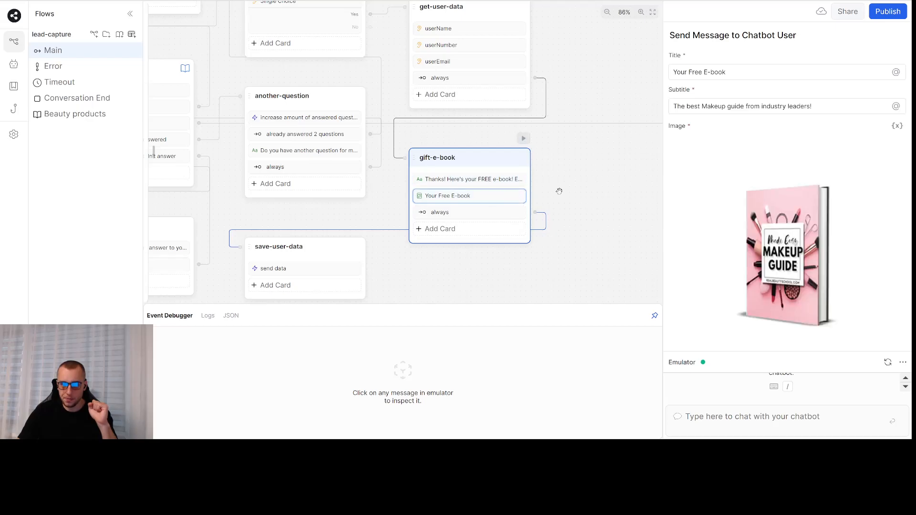
scroll(756, 191, down, 3)
scroll(755, 159, up, 3)
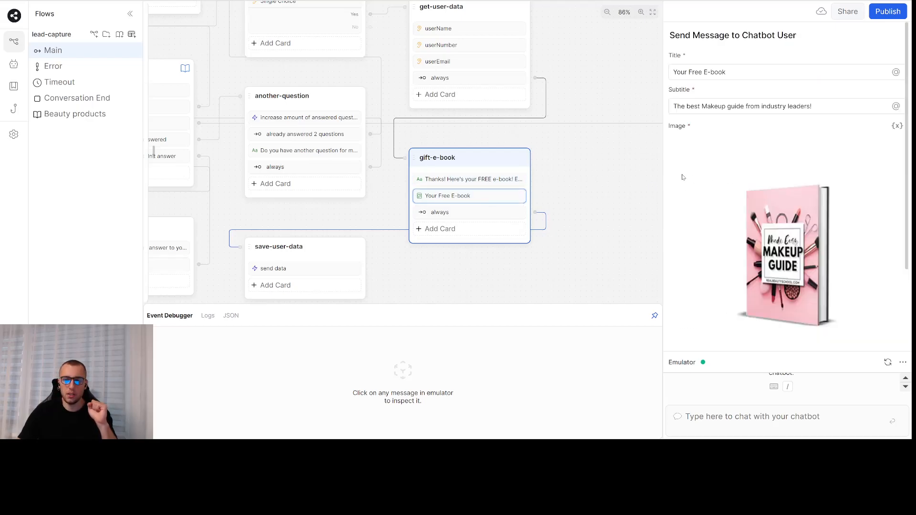
drag(570, 170, 628, 124)
drag(540, 210, 618, 206)
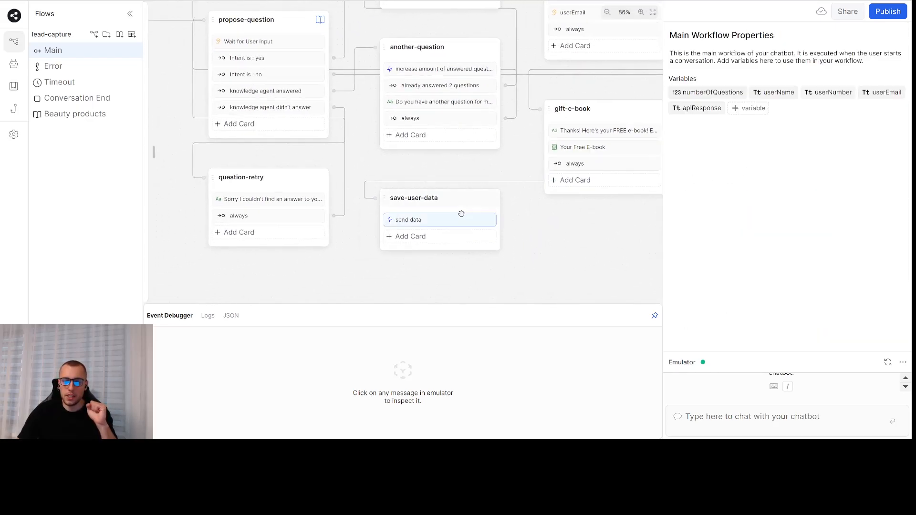
- Read save-user-data's send data webhook code in the full Code Editor
click(460, 216)
click(787, 152)
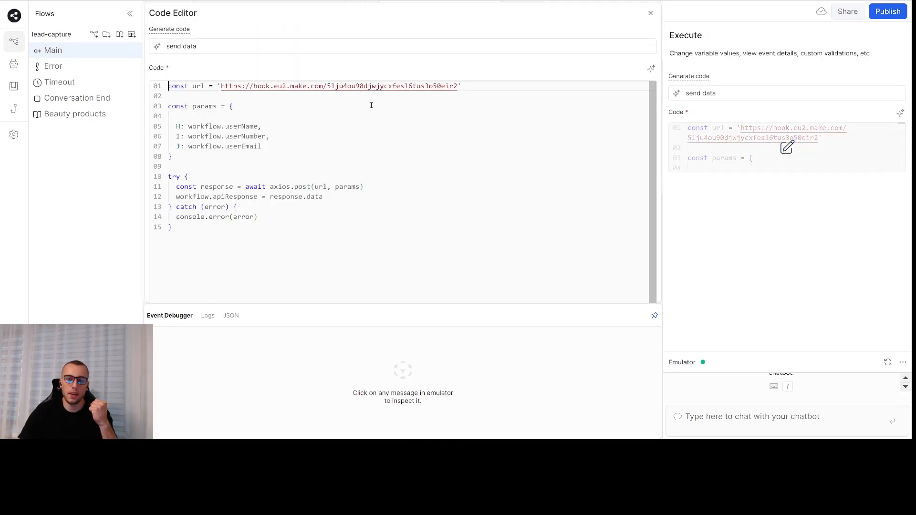
click(650, 15)
- Move the user-greetings node about 105 px and the Start node about 86 px right
click(530, 232)
drag(181, 169, 283, 233)
scroll(257, 194, down, 4)
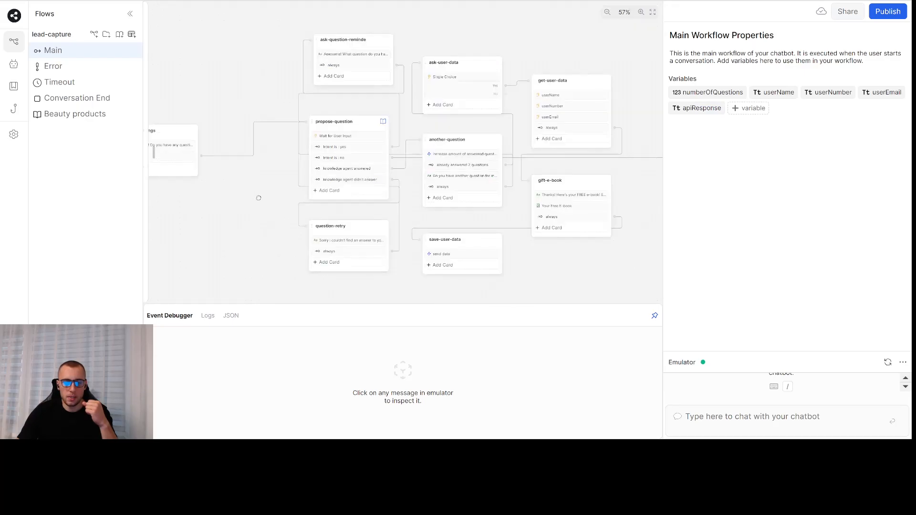
drag(257, 194, 386, 219)
drag(296, 158, 348, 160)
drag(215, 155, 255, 158)
click(248, 213)
drag(249, 213, 223, 215)
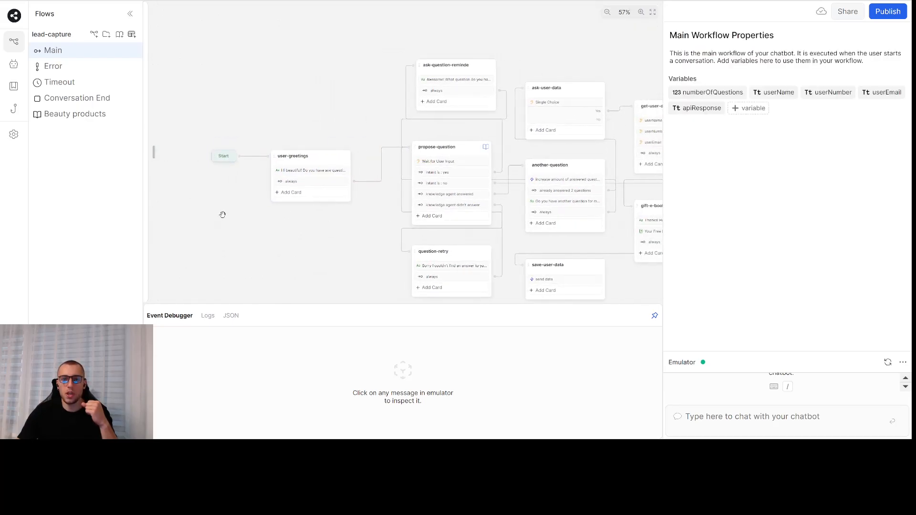